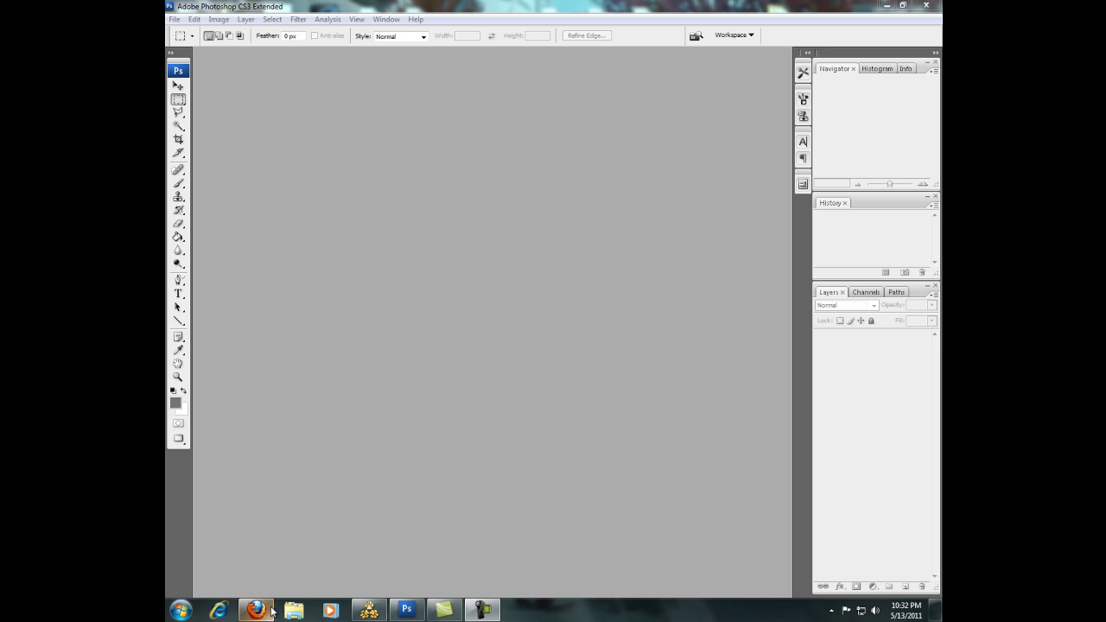
Start a new document and set its width and height to 513 pixels each.
{"action": "mouse_move", "coordinate": [272, 611]}
{"action": "left_click", "coordinate": [174, 20]}
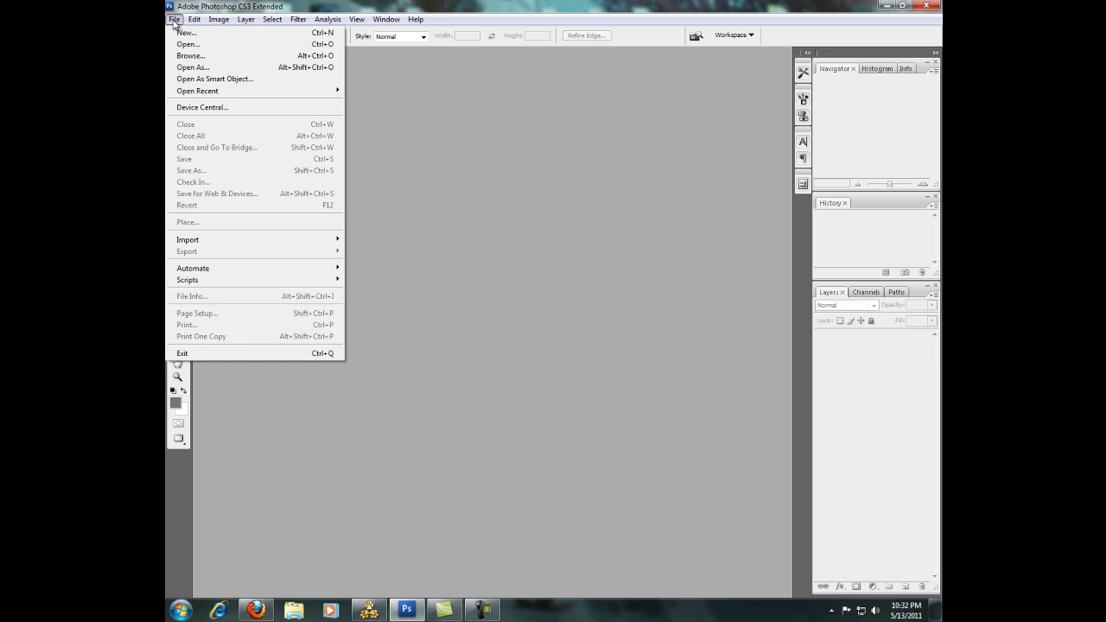
{"action": "left_click", "coordinate": [174, 19]}
{"action": "left_click", "coordinate": [175, 20]}
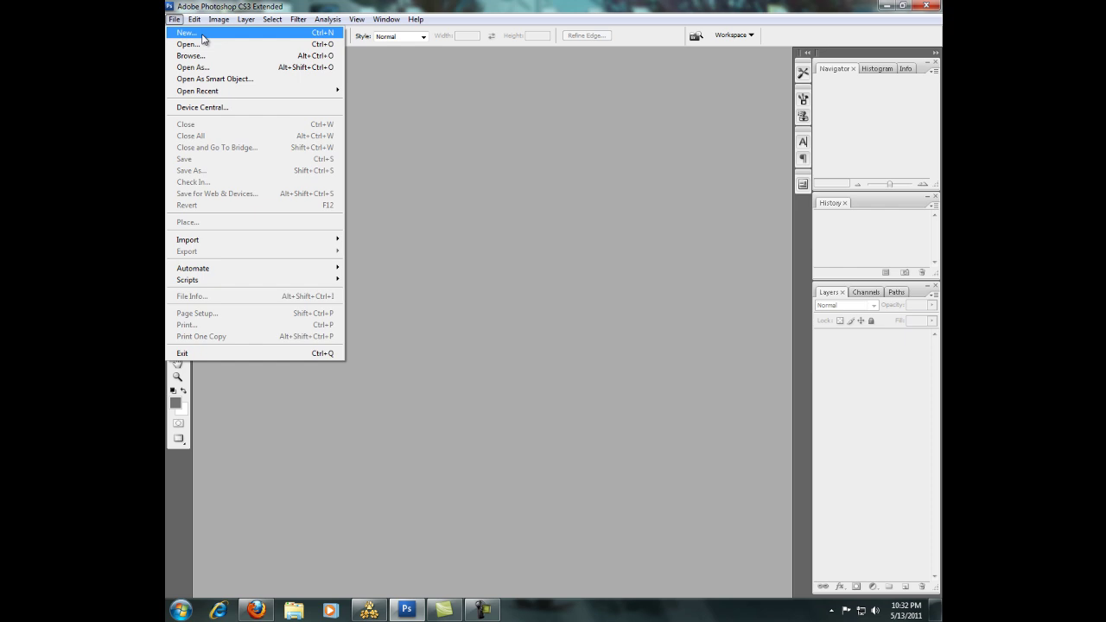
{"action": "mouse_move", "coordinate": [193, 19]}
{"action": "left_click", "coordinate": [184, 33]}
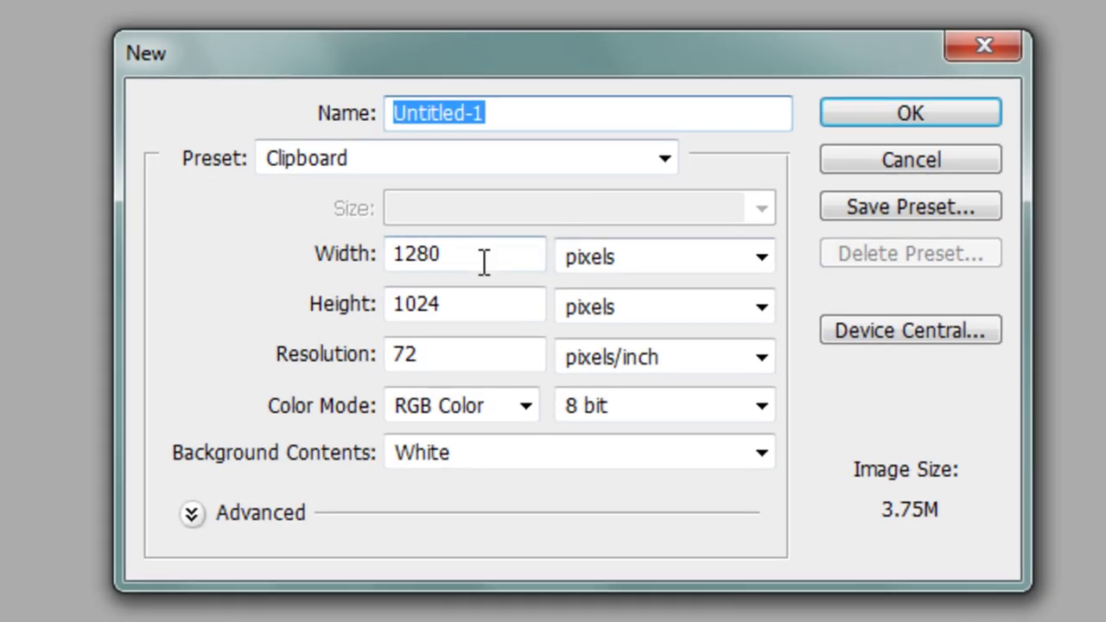
{"action": "left_click_drag", "start_coordinate": [484, 262], "coordinate": [399, 263]}
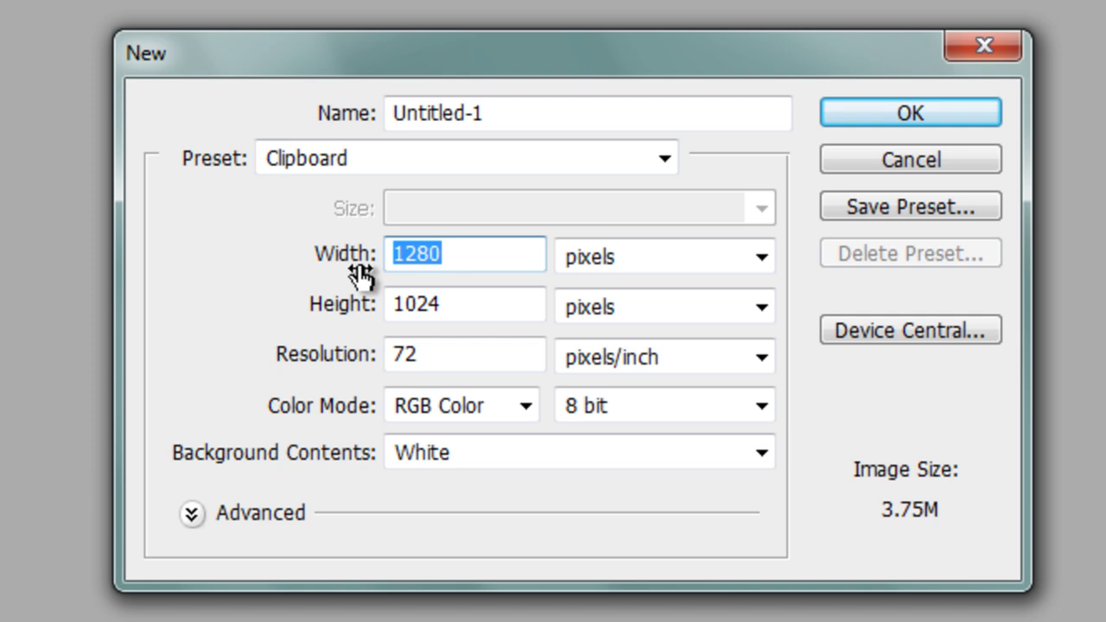
{"action": "type", "text": "513"}
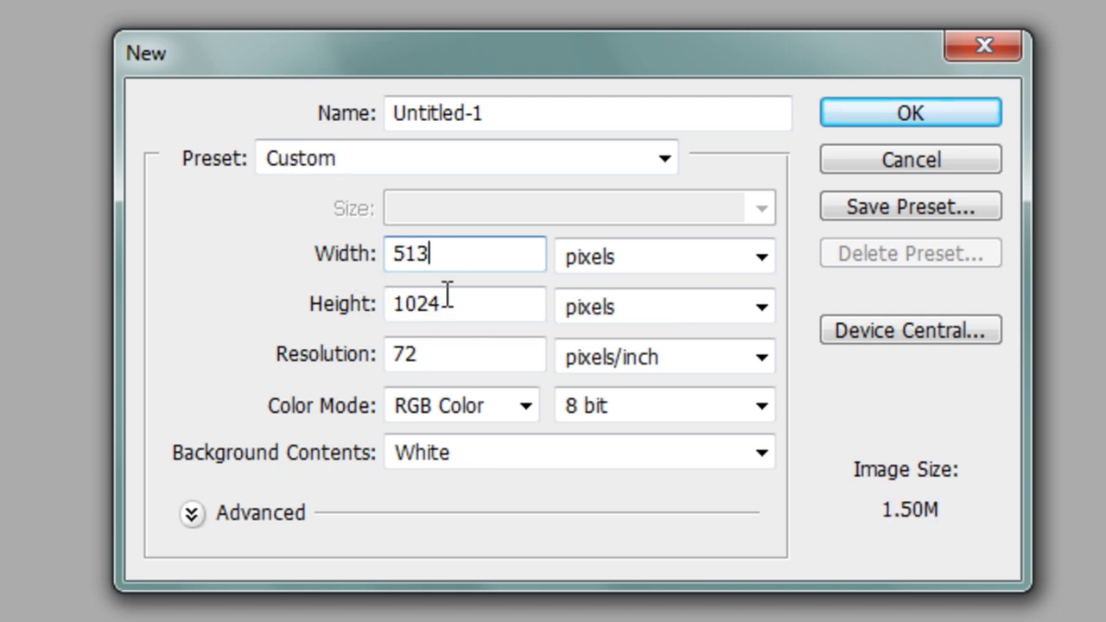
{"action": "key", "text": "Tab"}
{"action": "type", "text": "513"}
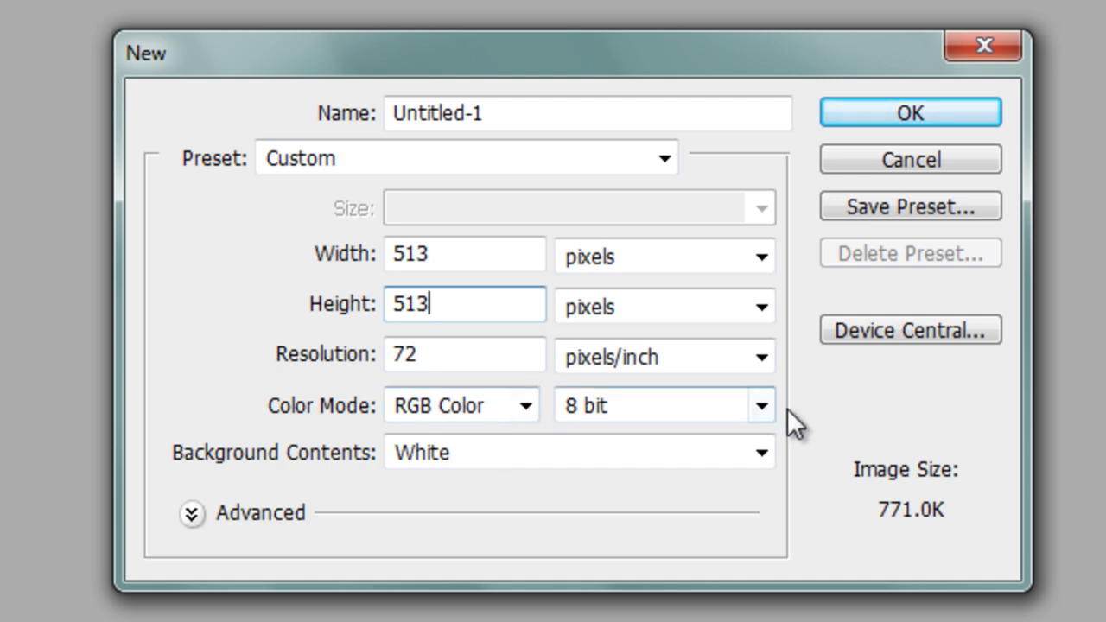
Set the new document's color mode to Grayscale and create it with a white background.
{"action": "left_click", "coordinate": [456, 404]}
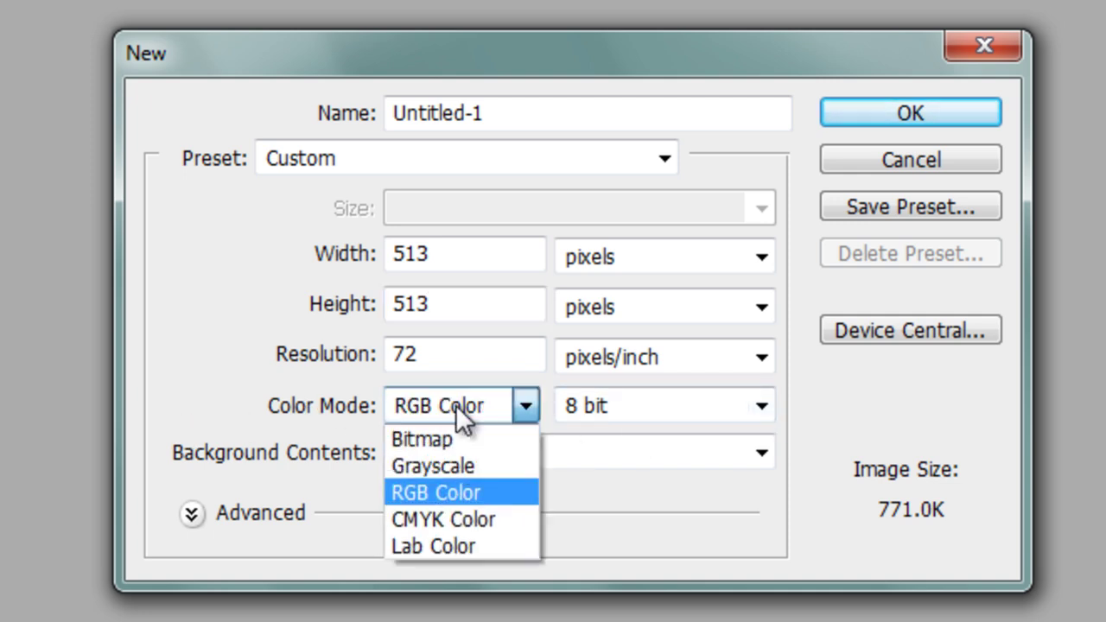
{"action": "left_click", "coordinate": [455, 465]}
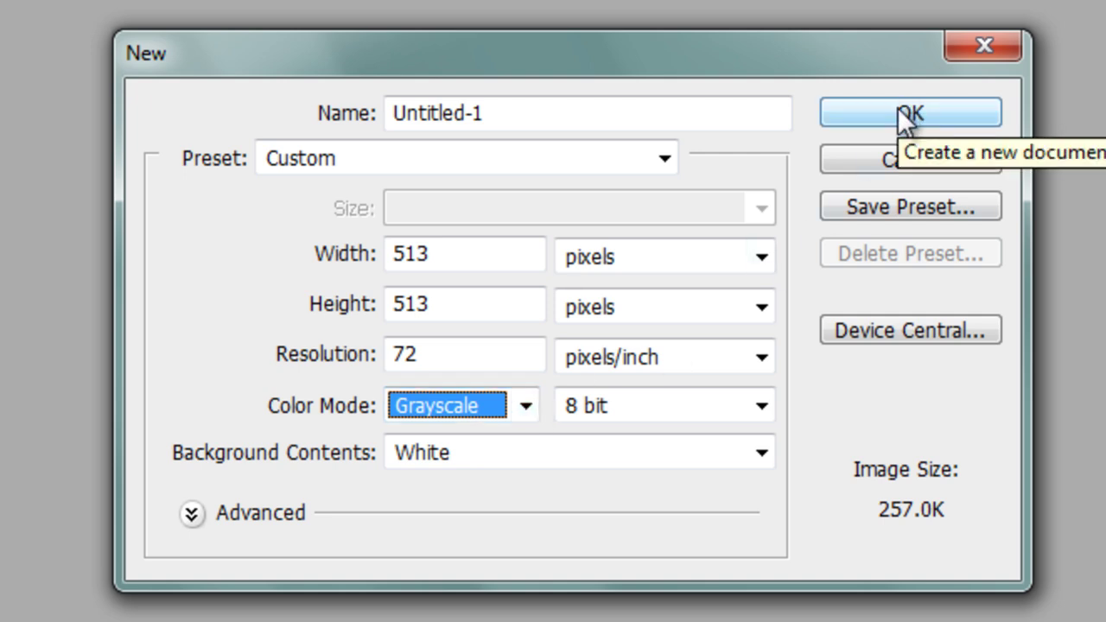
{"action": "left_click", "coordinate": [521, 410]}
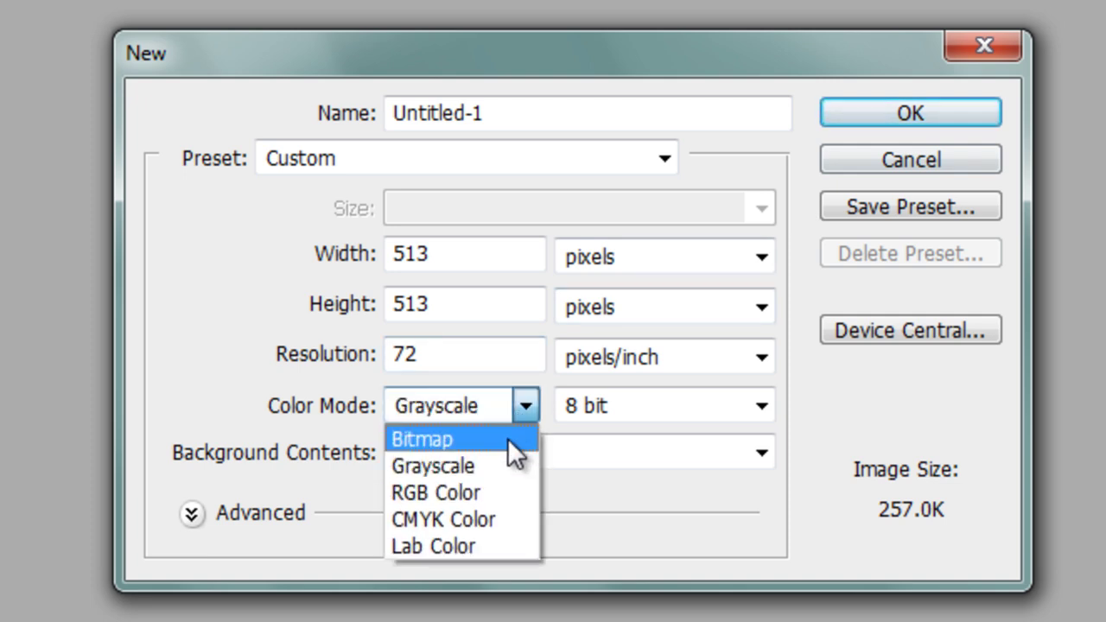
{"action": "left_click", "coordinate": [501, 466]}
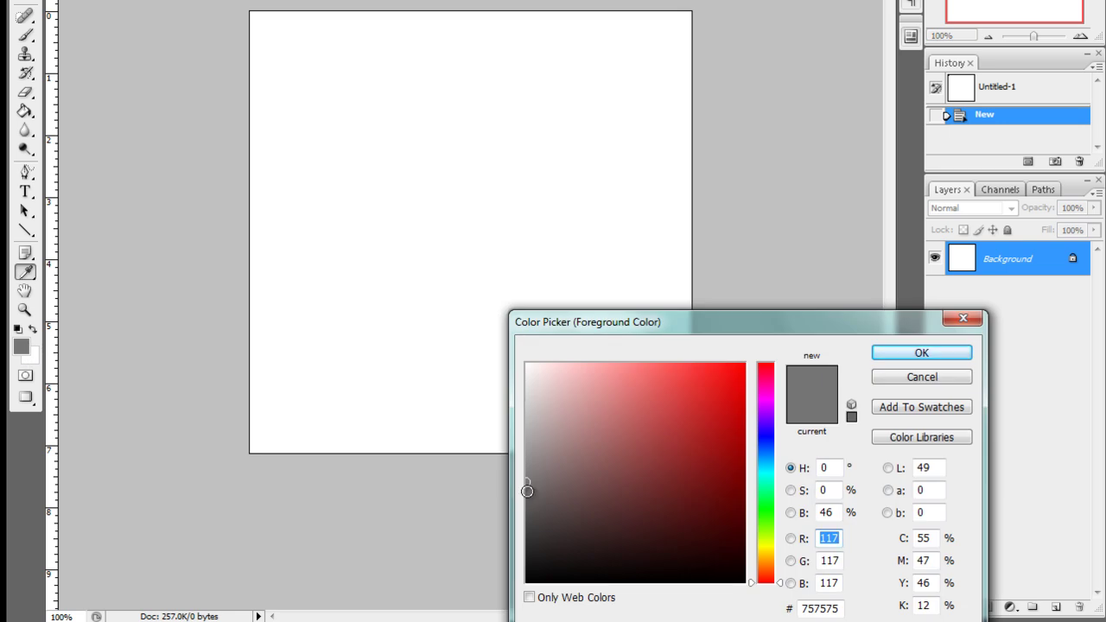
Choose dark gray #676666 as the foreground color and fill the whole canvas with it using the Paint Bucket.
{"action": "left_click", "coordinate": [528, 491]}
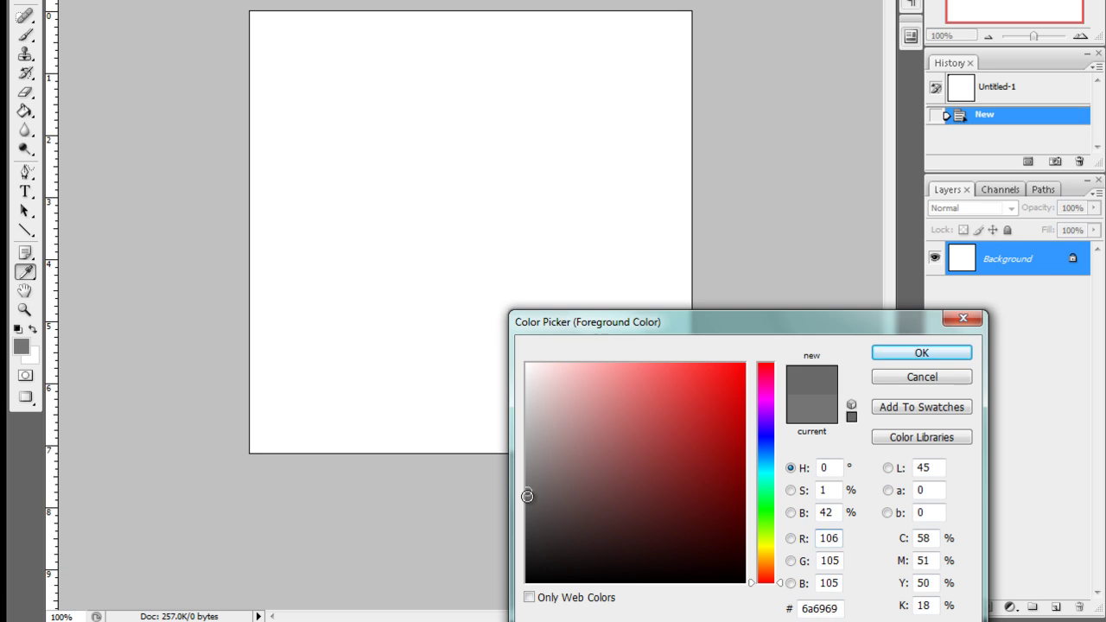
{"action": "mouse_move", "coordinate": [527, 499]}
{"action": "left_mouse_down"}
{"action": "mouse_move", "coordinate": [526, 509]}
{"action": "mouse_move", "coordinate": [527, 491]}
{"action": "left_mouse_up"}
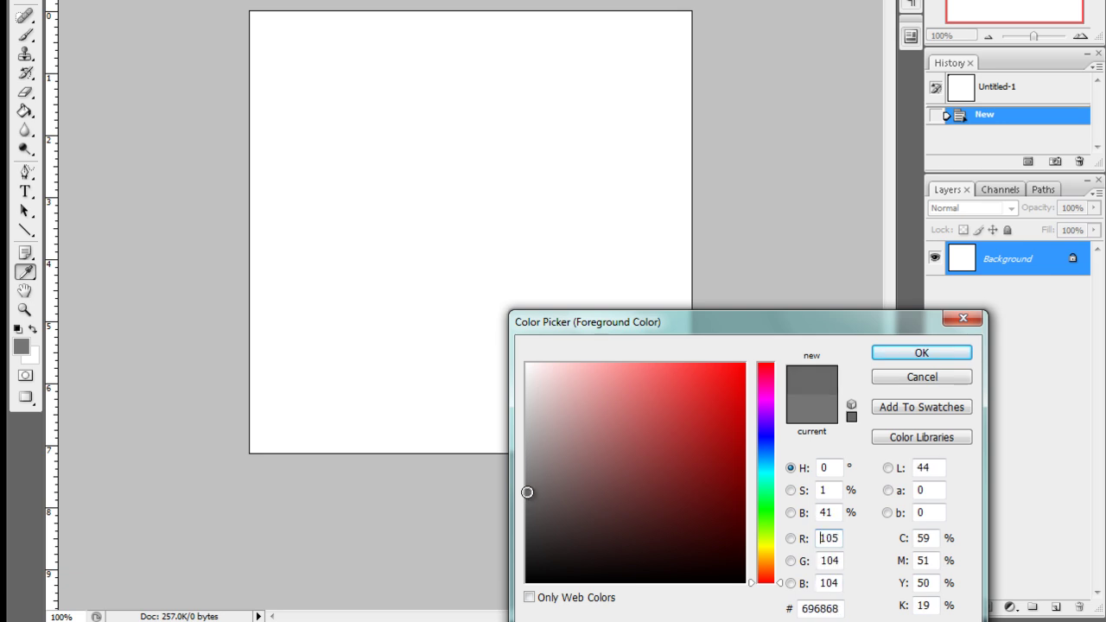
{"action": "left_click", "coordinate": [903, 354]}
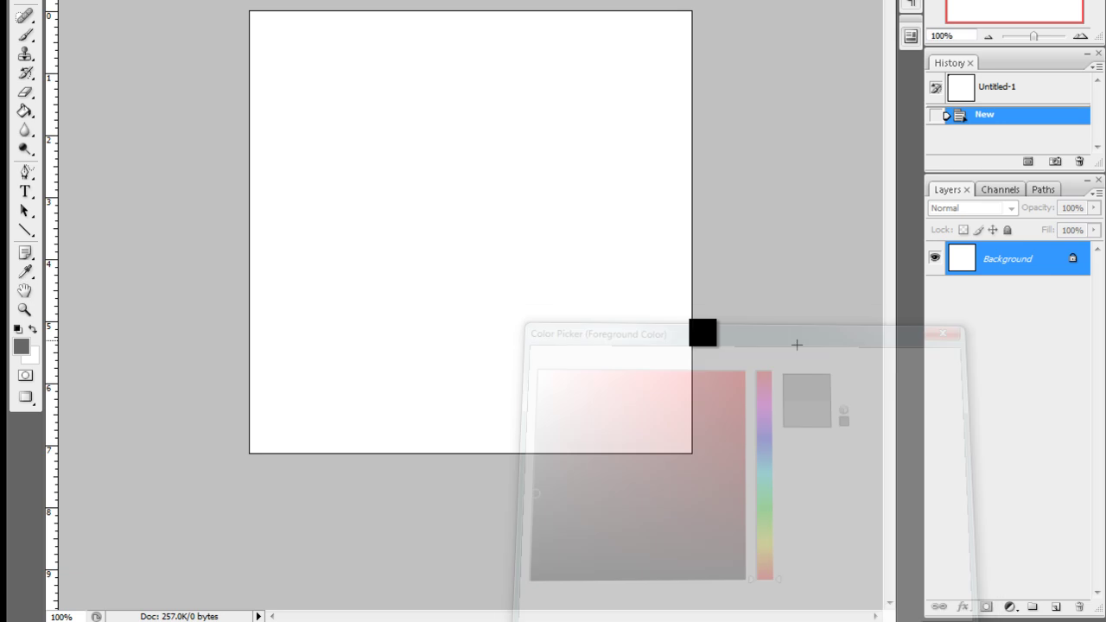
{"action": "left_click", "coordinate": [25, 111]}
{"action": "left_click", "coordinate": [499, 148]}
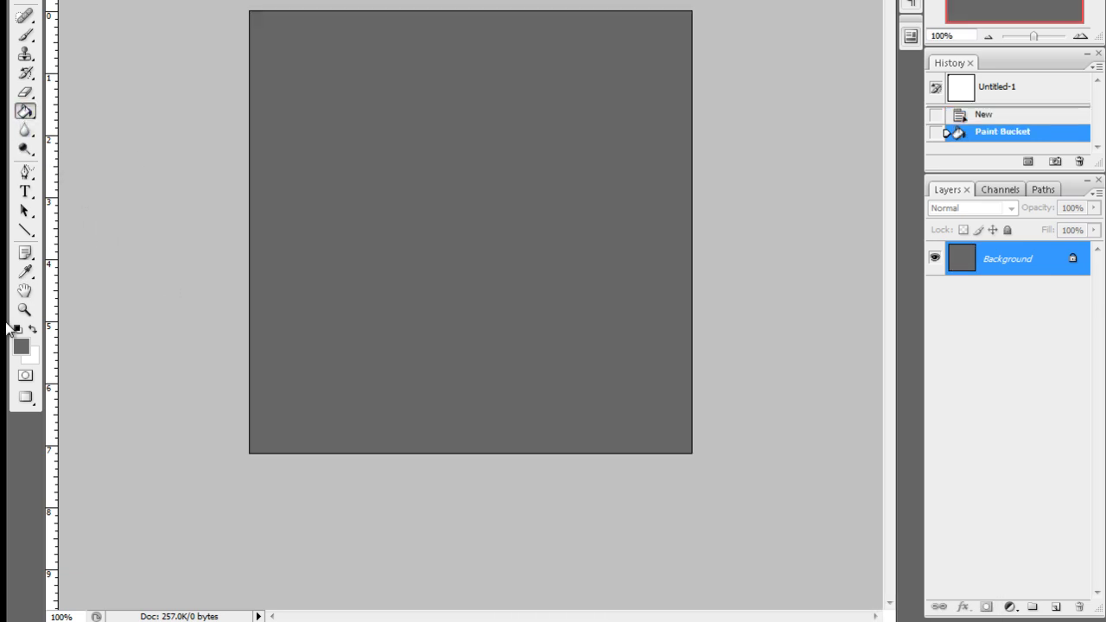
Change the foreground color to pure black, #000000.
{"action": "left_click", "coordinate": [21, 347]}
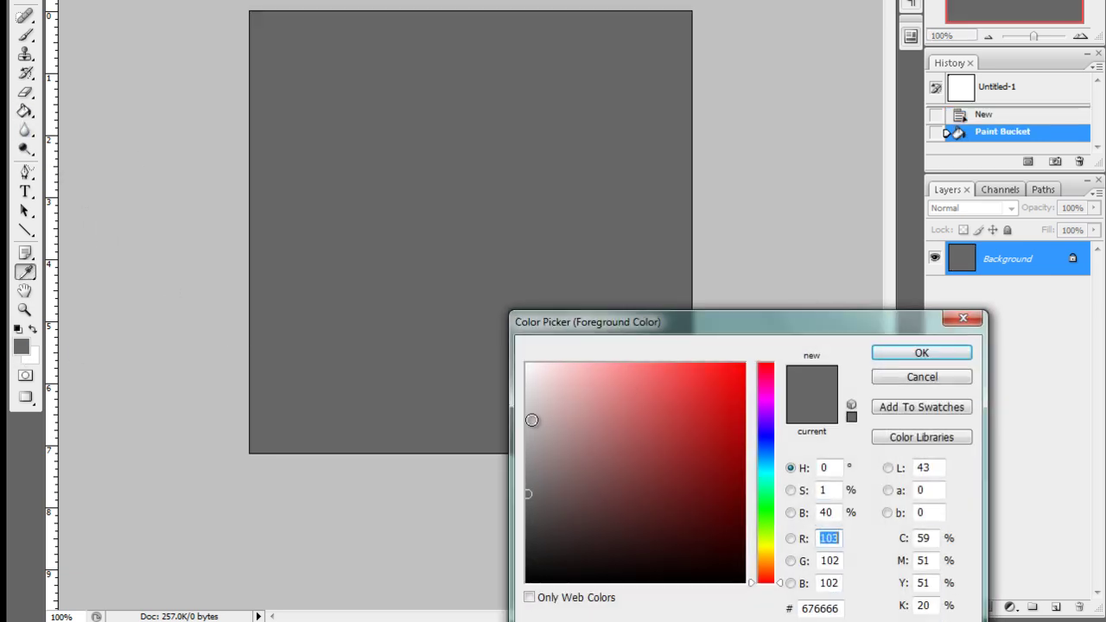
{"action": "left_click", "coordinate": [532, 422]}
{"action": "left_click_drag", "start_coordinate": [531, 422], "coordinate": [521, 347]}
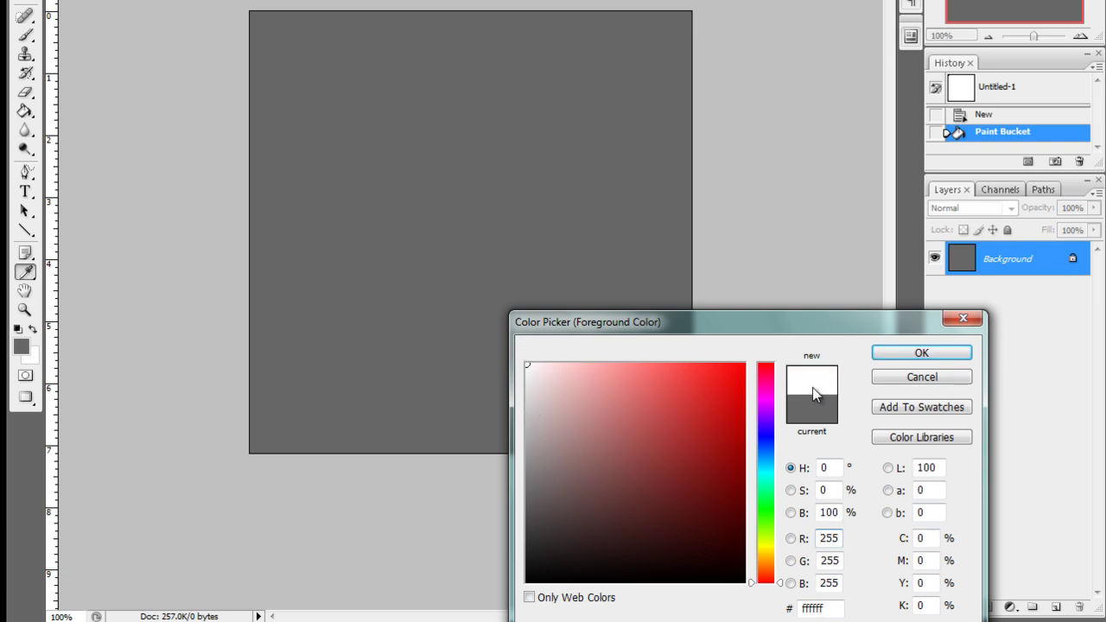
{"action": "left_click_drag", "start_coordinate": [585, 527], "coordinate": [488, 606]}
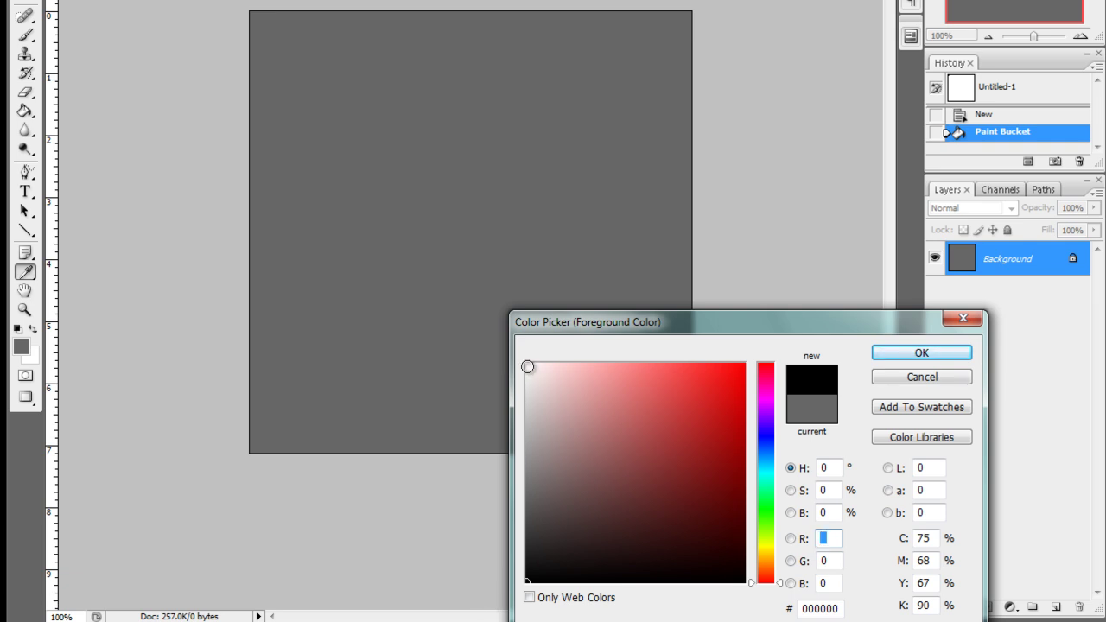
{"action": "mouse_move", "coordinate": [528, 365]}
{"action": "left_mouse_down"}
{"action": "mouse_move", "coordinate": [500, 441]}
{"action": "mouse_move", "coordinate": [481, 567]}
{"action": "mouse_move", "coordinate": [458, 358]}
{"action": "mouse_move", "coordinate": [444, 607]}
{"action": "left_mouse_up"}
{"action": "left_click", "coordinate": [921, 353]}
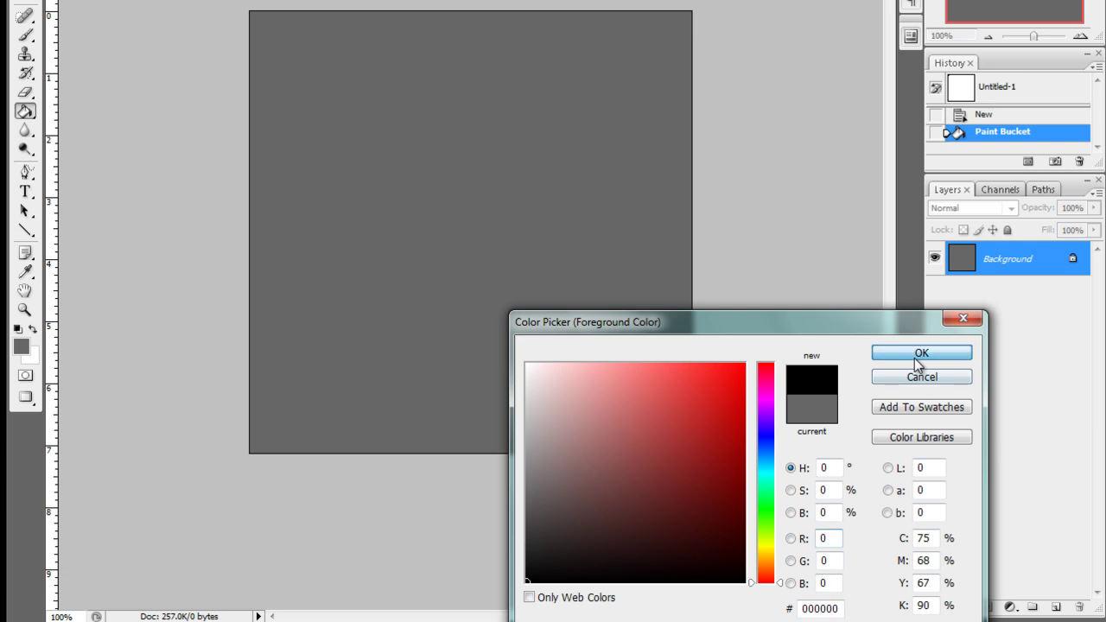
Paint a solid black oval just above and beside the canvas center with the Brush tool.
{"action": "left_click", "coordinate": [25, 34]}
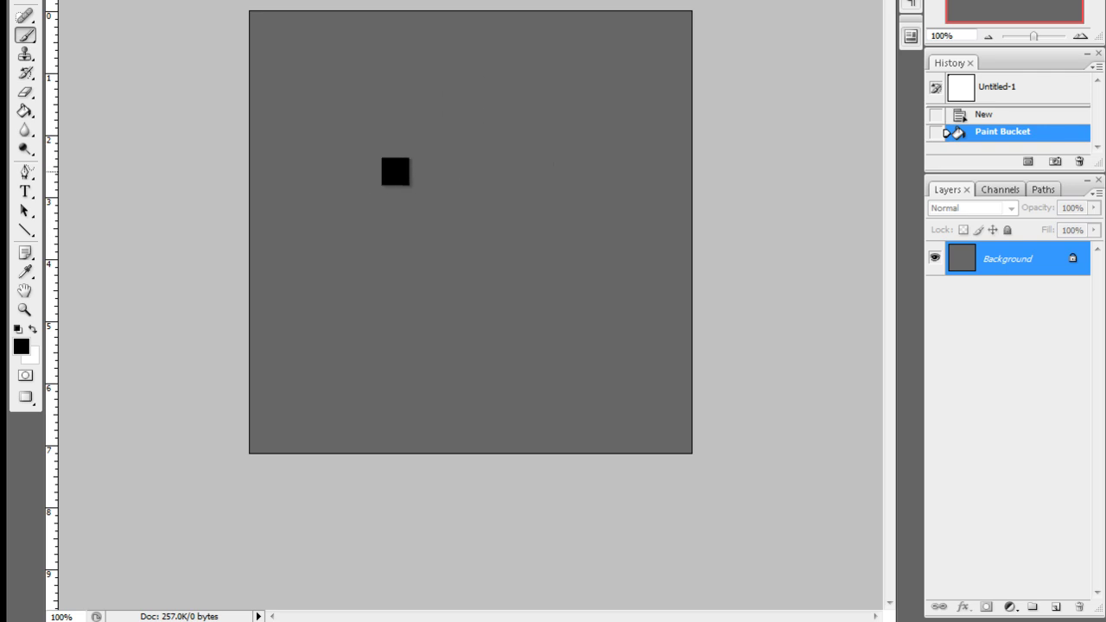
{"action": "left_click", "coordinate": [392, 174]}
{"action": "mouse_move", "coordinate": [392, 175]}
{"action": "left_mouse_down"}
{"action": "mouse_move", "coordinate": [409, 230]}
{"action": "mouse_move", "coordinate": [420, 211]}
{"action": "mouse_move", "coordinate": [398, 170]}
{"action": "mouse_move", "coordinate": [416, 172]}
{"action": "mouse_move", "coordinate": [439, 227]}
{"action": "mouse_move", "coordinate": [398, 234]}
{"action": "mouse_move", "coordinate": [380, 209]}
{"action": "mouse_move", "coordinate": [396, 160]}
{"action": "mouse_move", "coordinate": [420, 173]}
{"action": "mouse_move", "coordinate": [440, 216]}
{"action": "mouse_move", "coordinate": [421, 246]}
{"action": "mouse_move", "coordinate": [398, 241]}
{"action": "mouse_move", "coordinate": [380, 214]}
{"action": "mouse_move", "coordinate": [384, 170]}
{"action": "mouse_move", "coordinate": [438, 208]}
{"action": "mouse_move", "coordinate": [428, 178]}
{"action": "mouse_move", "coordinate": [399, 157]}
{"action": "mouse_move", "coordinate": [373, 204]}
{"action": "mouse_move", "coordinate": [382, 235]}
{"action": "mouse_move", "coordinate": [407, 249]}
{"action": "mouse_move", "coordinate": [432, 247]}
{"action": "mouse_move", "coordinate": [443, 173]}
{"action": "mouse_move", "coordinate": [445, 189]}
{"action": "mouse_move", "coordinate": [425, 158]}
{"action": "mouse_move", "coordinate": [399, 152]}
{"action": "mouse_move", "coordinate": [380, 174]}
{"action": "mouse_move", "coordinate": [373, 164]}
{"action": "mouse_move", "coordinate": [367, 185]}
{"action": "mouse_move", "coordinate": [377, 232]}
{"action": "mouse_move", "coordinate": [432, 257]}
{"action": "mouse_move", "coordinate": [451, 239]}
{"action": "mouse_move", "coordinate": [447, 175]}
{"action": "mouse_move", "coordinate": [394, 156]}
{"action": "mouse_move", "coordinate": [373, 182]}
{"action": "left_mouse_up"}
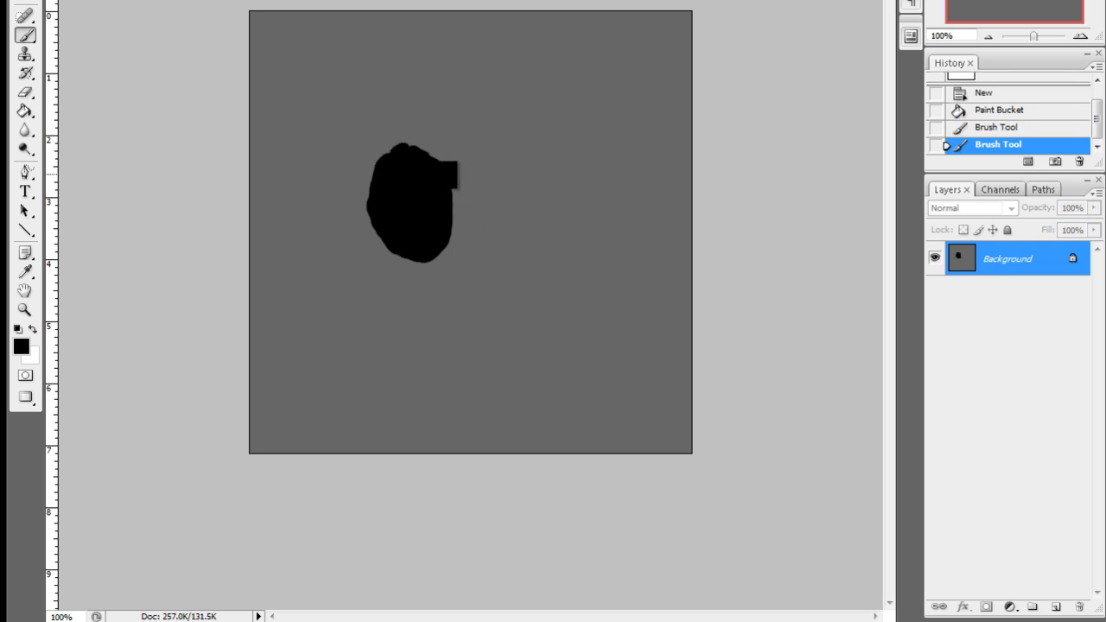
Brush four wavy black lines outward from the oval: two toward the upper right, one downward and one to the left.
{"action": "left_click", "coordinate": [446, 170]}
{"action": "mouse_move", "coordinate": [446, 171]}
{"action": "left_mouse_down"}
{"action": "mouse_move", "coordinate": [509, 91]}
{"action": "mouse_move", "coordinate": [517, 74]}
{"action": "mouse_move", "coordinate": [501, 43]}
{"action": "mouse_move", "coordinate": [518, 19]}
{"action": "left_mouse_up"}
{"action": "mouse_move", "coordinate": [454, 195]}
{"action": "left_mouse_down"}
{"action": "mouse_move", "coordinate": [534, 113]}
{"action": "mouse_move", "coordinate": [605, 57]}
{"action": "left_mouse_up"}
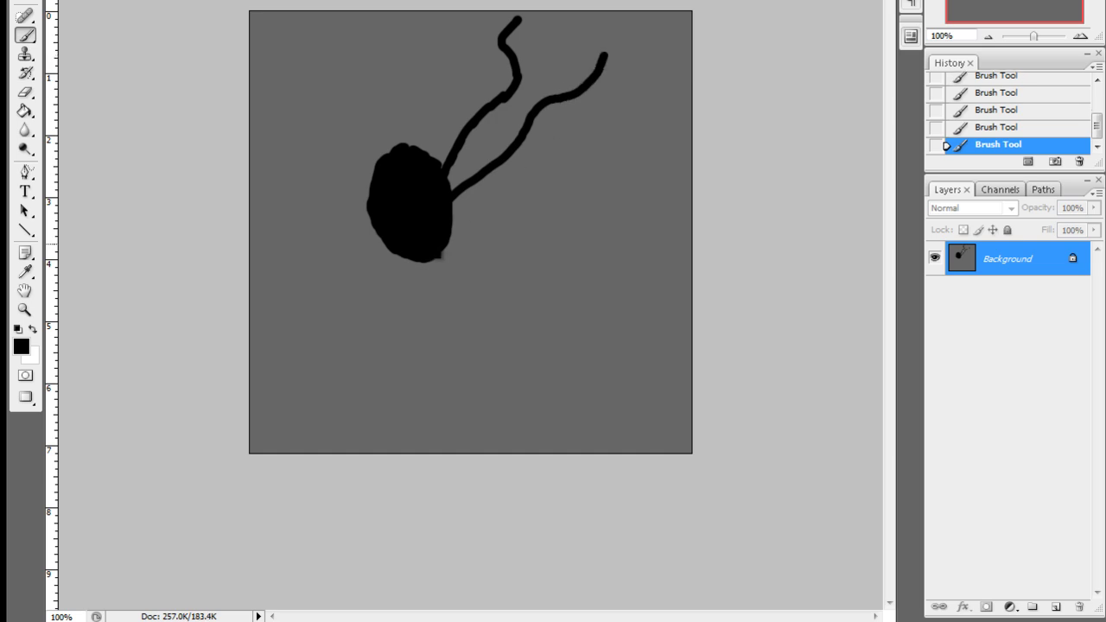
{"action": "mouse_move", "coordinate": [437, 256]}
{"action": "left_mouse_down"}
{"action": "mouse_move", "coordinate": [463, 274]}
{"action": "mouse_move", "coordinate": [487, 320]}
{"action": "mouse_move", "coordinate": [442, 383]}
{"action": "left_mouse_up"}
{"action": "mouse_move", "coordinate": [372, 227]}
{"action": "left_mouse_down"}
{"action": "mouse_move", "coordinate": [328, 230]}
{"action": "mouse_move", "coordinate": [279, 214]}
{"action": "left_mouse_up"}
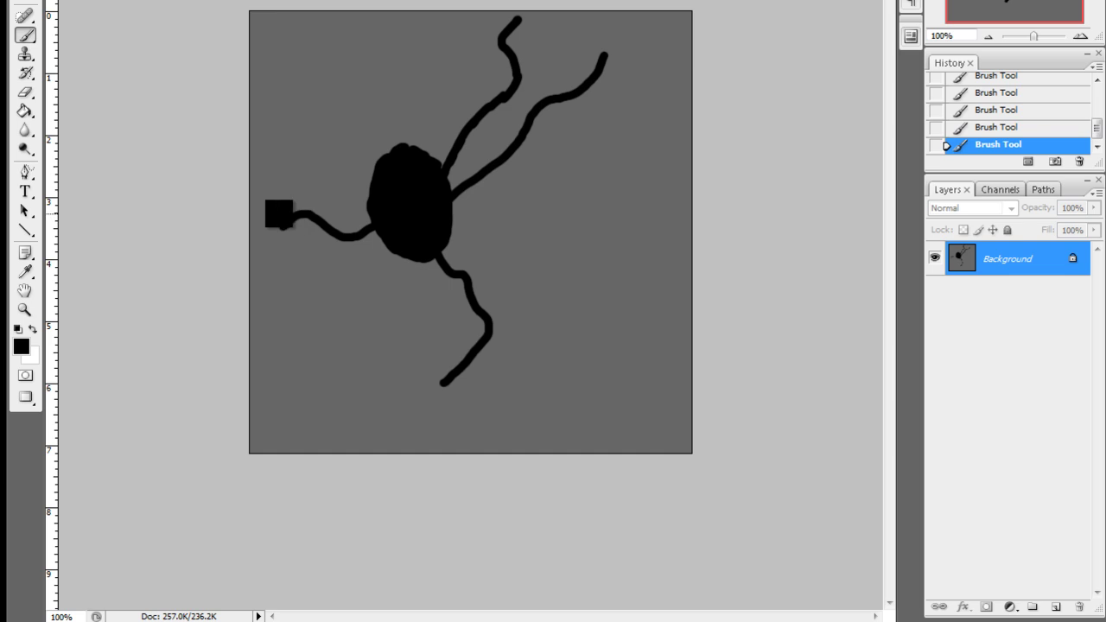
Set the foreground color to light gray #9c9797 and paint a small patch to the right of the black oval.
{"action": "left_click", "coordinate": [21, 346]}
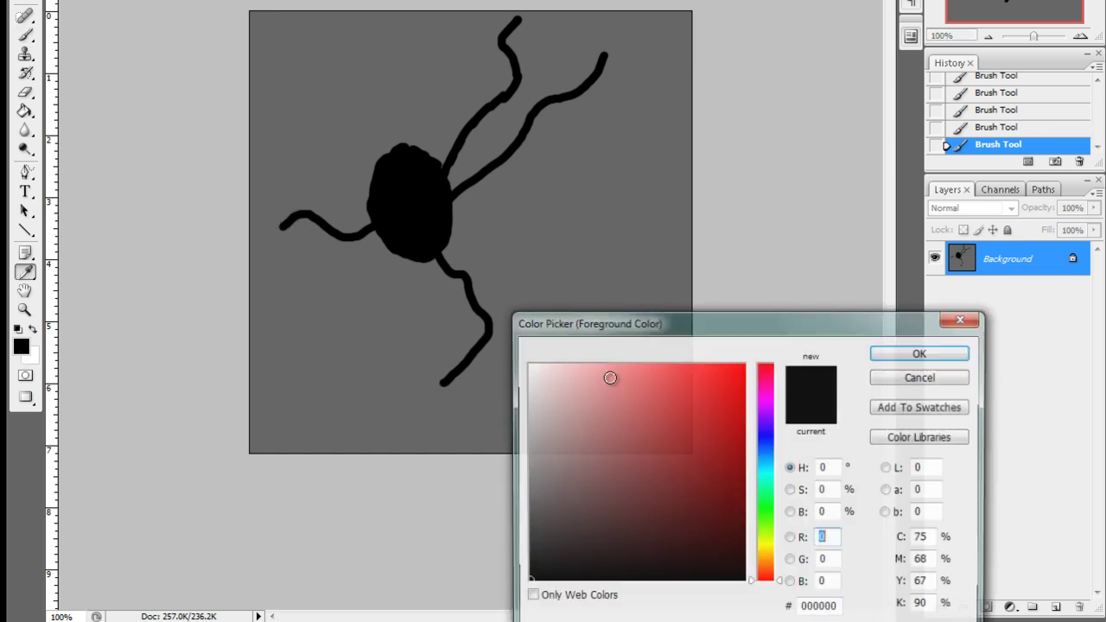
{"action": "left_click_drag", "start_coordinate": [534, 478], "coordinate": [532, 447]}
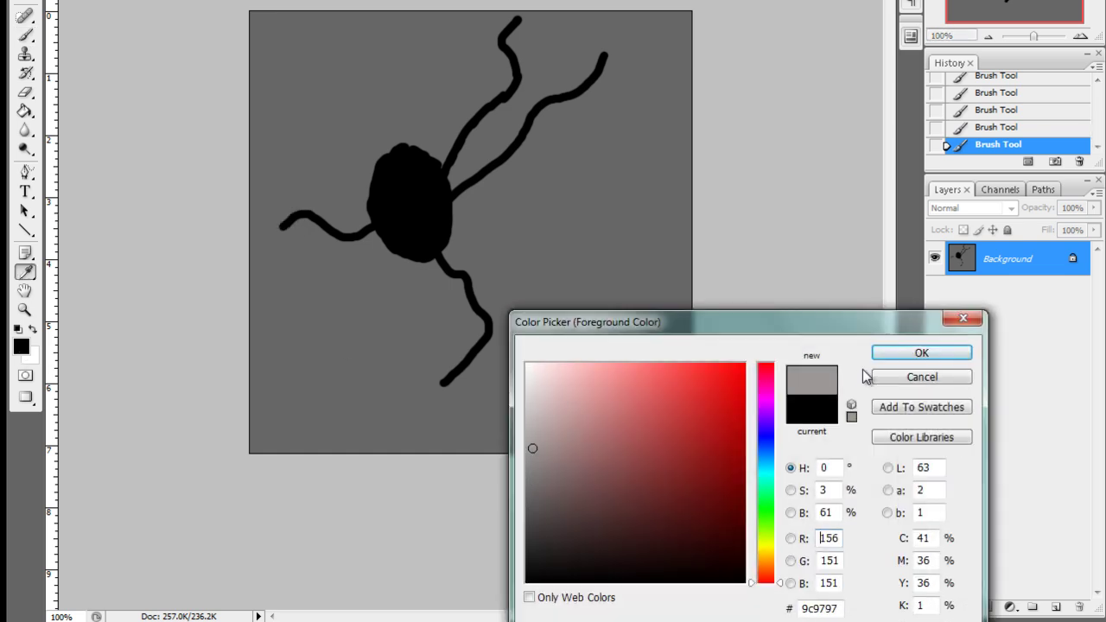
{"action": "key", "text": "Return"}
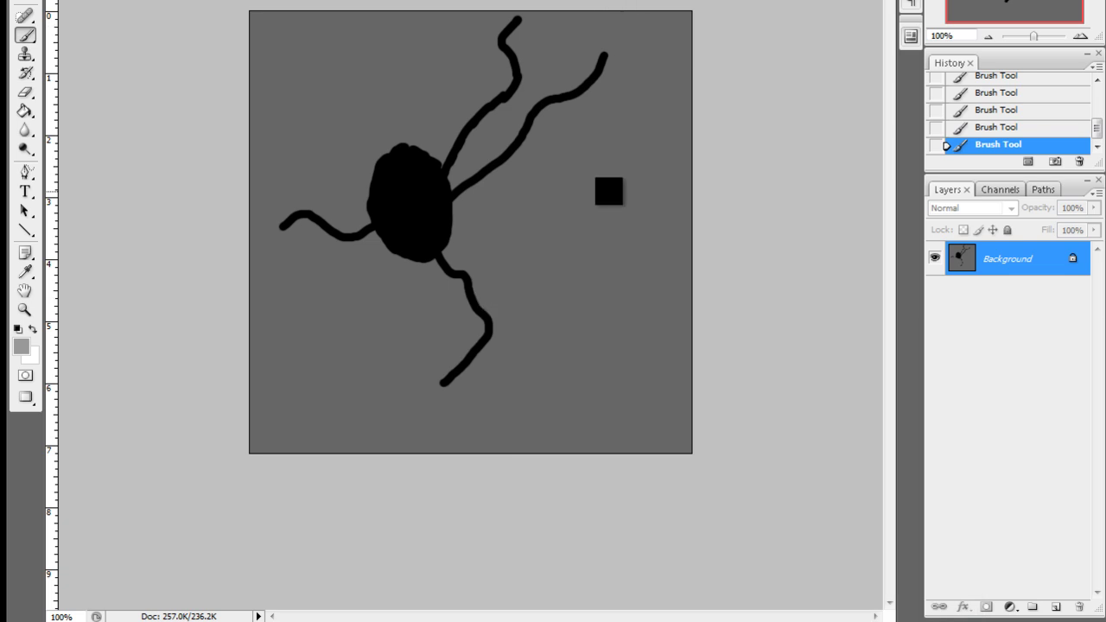
{"action": "mouse_move", "coordinate": [521, 225]}
{"action": "left_mouse_down"}
{"action": "mouse_move", "coordinate": [557, 214]}
{"action": "mouse_move", "coordinate": [558, 260]}
{"action": "mouse_move", "coordinate": [525, 240]}
{"action": "mouse_move", "coordinate": [568, 284]}
{"action": "mouse_move", "coordinate": [540, 274]}
{"action": "mouse_move", "coordinate": [550, 278]}
{"action": "mouse_move", "coordinate": [555, 235]}
{"action": "mouse_move", "coordinate": [572, 275]}
{"action": "mouse_move", "coordinate": [553, 281]}
{"action": "mouse_move", "coordinate": [551, 229]}
{"action": "mouse_move", "coordinate": [527, 245]}
{"action": "left_mouse_up"}
Set the foreground color to white and paint an elongated patch above and to the right of the light gray one.
{"action": "left_click", "coordinate": [20, 348]}
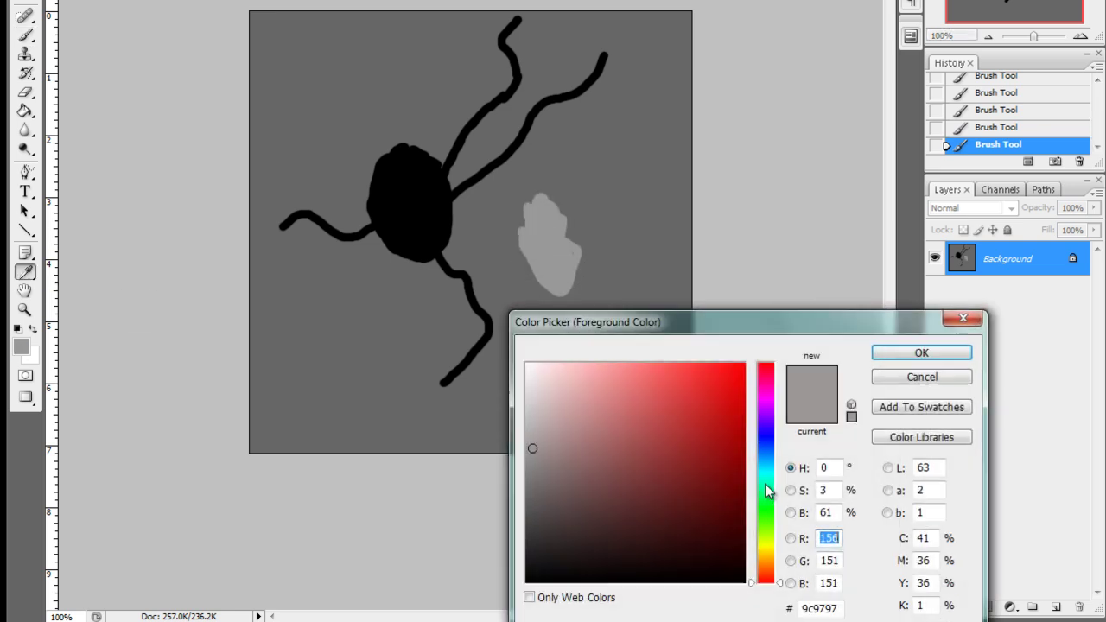
{"action": "left_click_drag", "start_coordinate": [651, 488], "coordinate": [305, 23]}
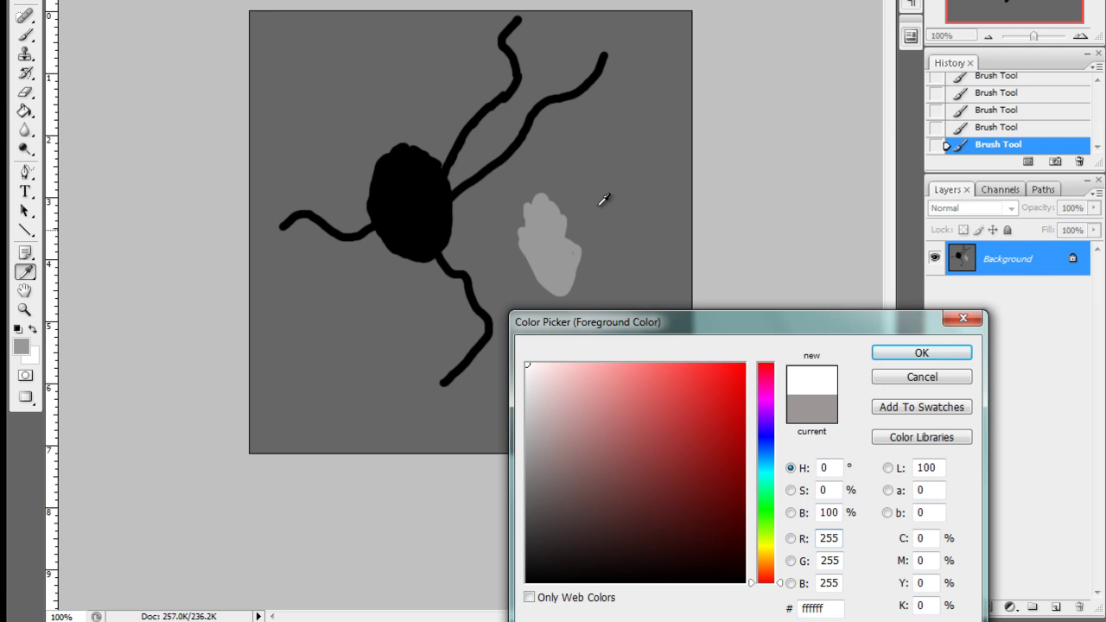
{"action": "left_click", "coordinate": [907, 354]}
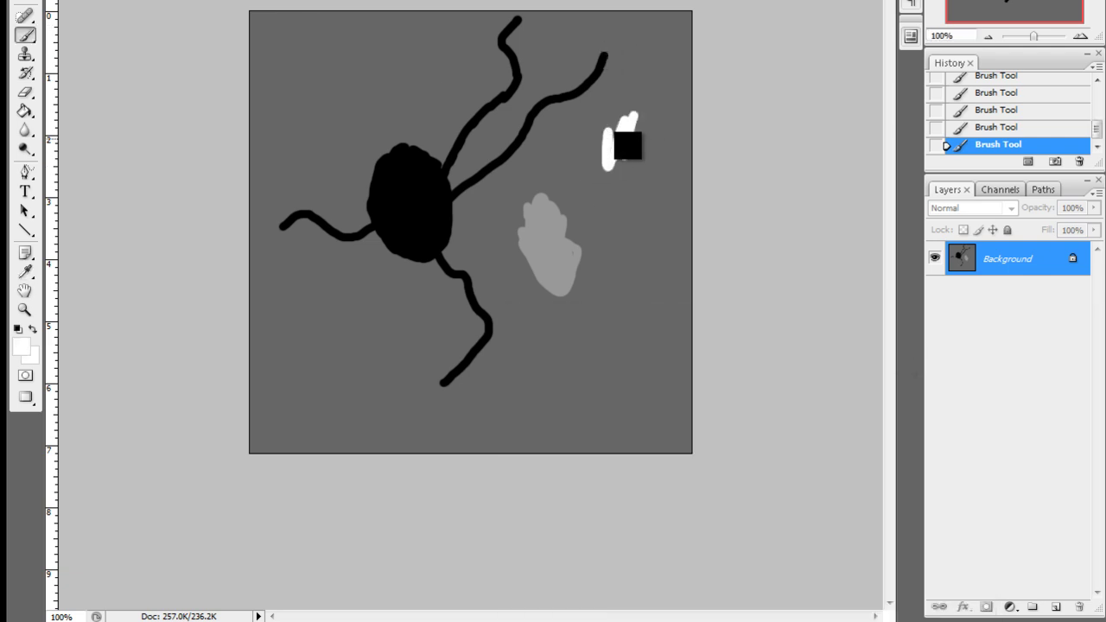
{"action": "mouse_move", "coordinate": [639, 141]}
{"action": "left_mouse_down"}
{"action": "mouse_move", "coordinate": [603, 149]}
{"action": "mouse_move", "coordinate": [634, 111]}
{"action": "mouse_move", "coordinate": [622, 158]}
{"action": "mouse_move", "coordinate": [646, 126]}
{"action": "mouse_move", "coordinate": [643, 137]}
{"action": "mouse_move", "coordinate": [613, 182]}
{"action": "mouse_move", "coordinate": [622, 153]}
{"action": "mouse_move", "coordinate": [610, 155]}
{"action": "mouse_move", "coordinate": [628, 189]}
{"action": "left_mouse_up"}
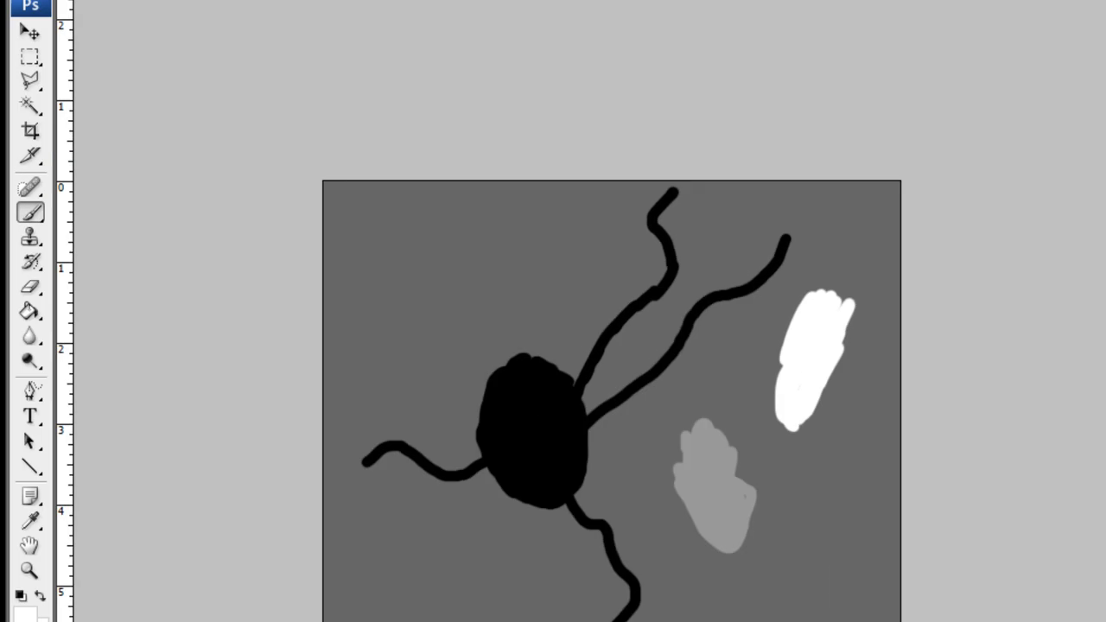
Apply a Gaussian Blur with a small radius to soften the edges of the painted shapes.
{"action": "left_click", "coordinate": [359, 45]}
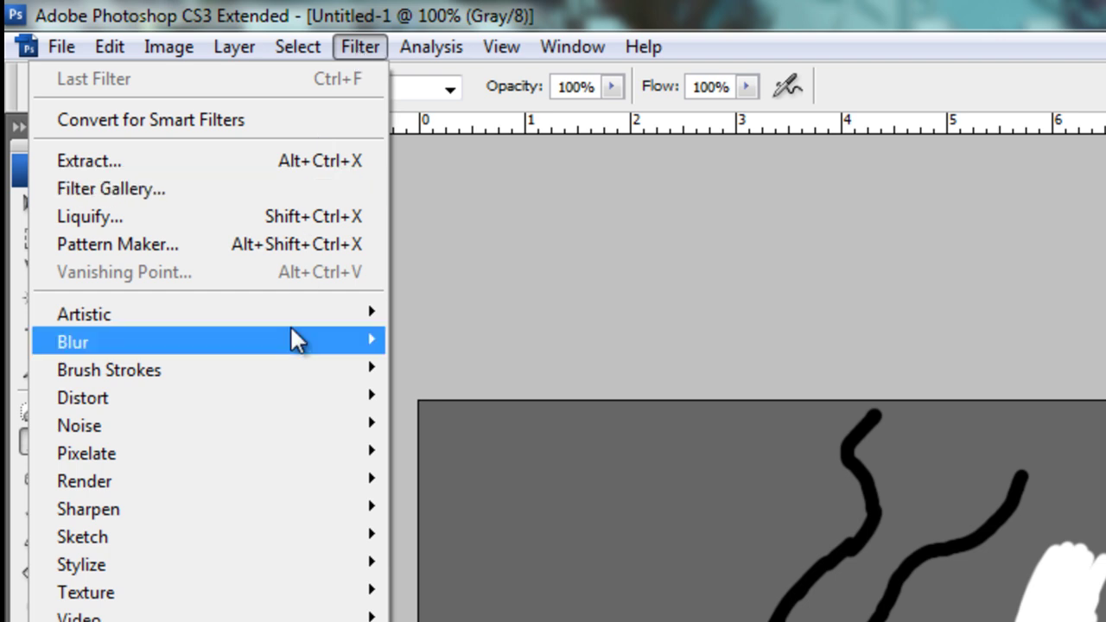
{"action": "mouse_move", "coordinate": [279, 341]}
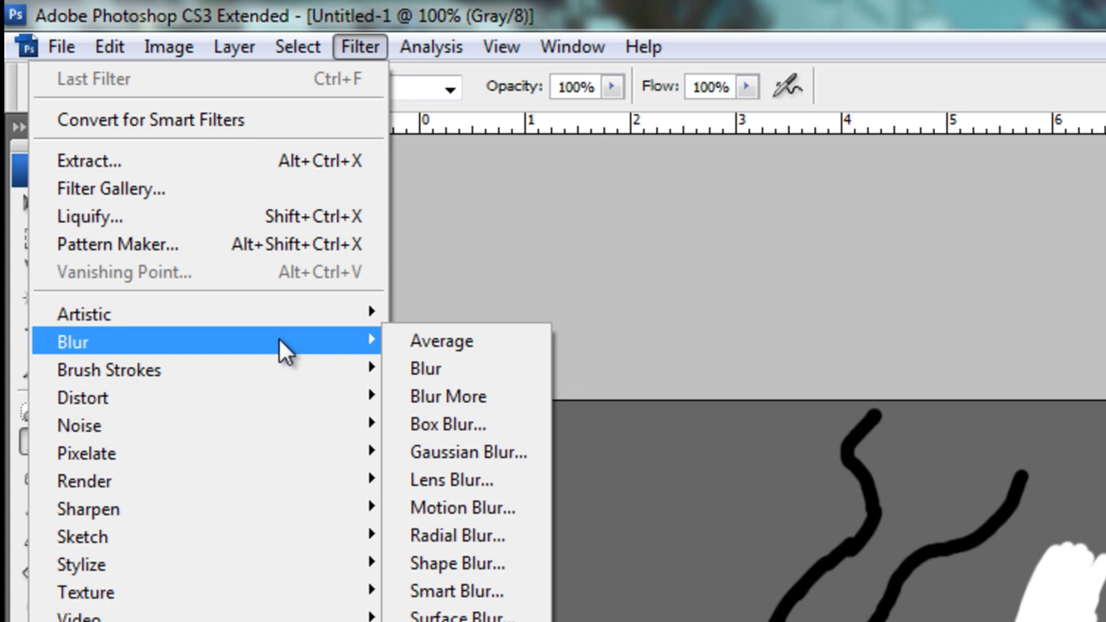
{"action": "left_click", "coordinate": [379, 48]}
{"action": "left_click", "coordinate": [378, 48]}
{"action": "mouse_move", "coordinate": [266, 346]}
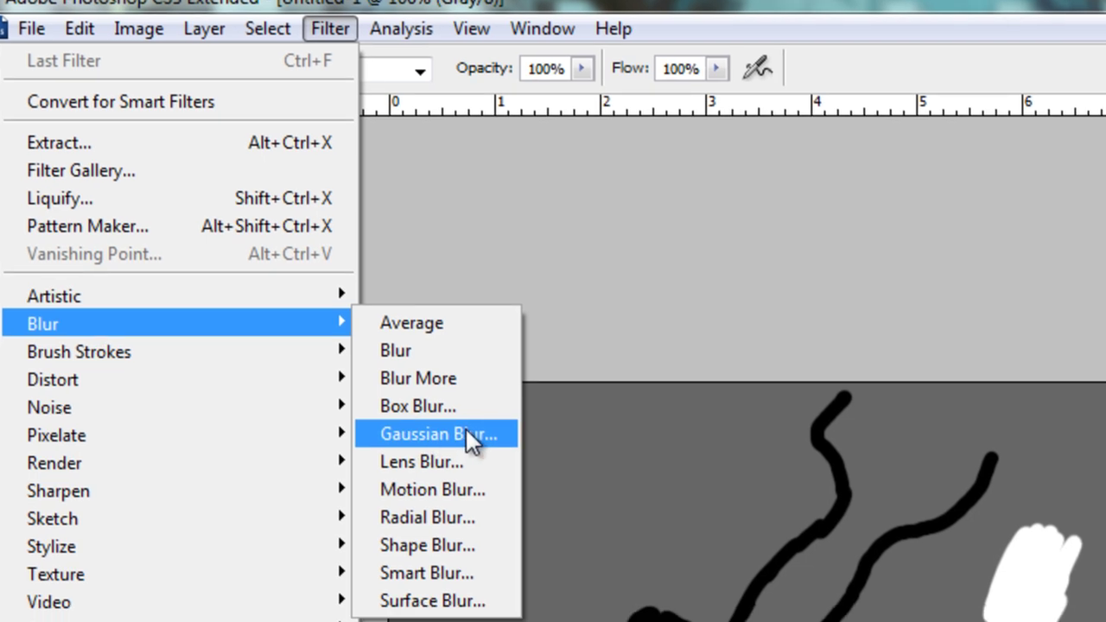
{"action": "left_click", "coordinate": [453, 452]}
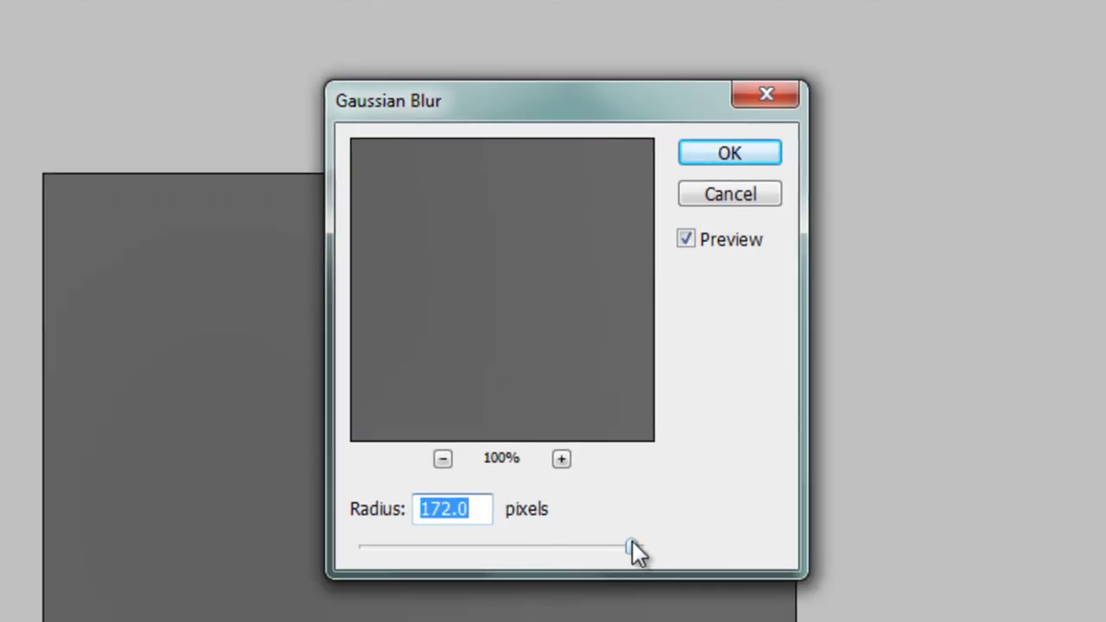
{"action": "left_click_drag", "start_coordinate": [631, 544], "coordinate": [423, 545]}
{"action": "left_click", "coordinate": [449, 508]}
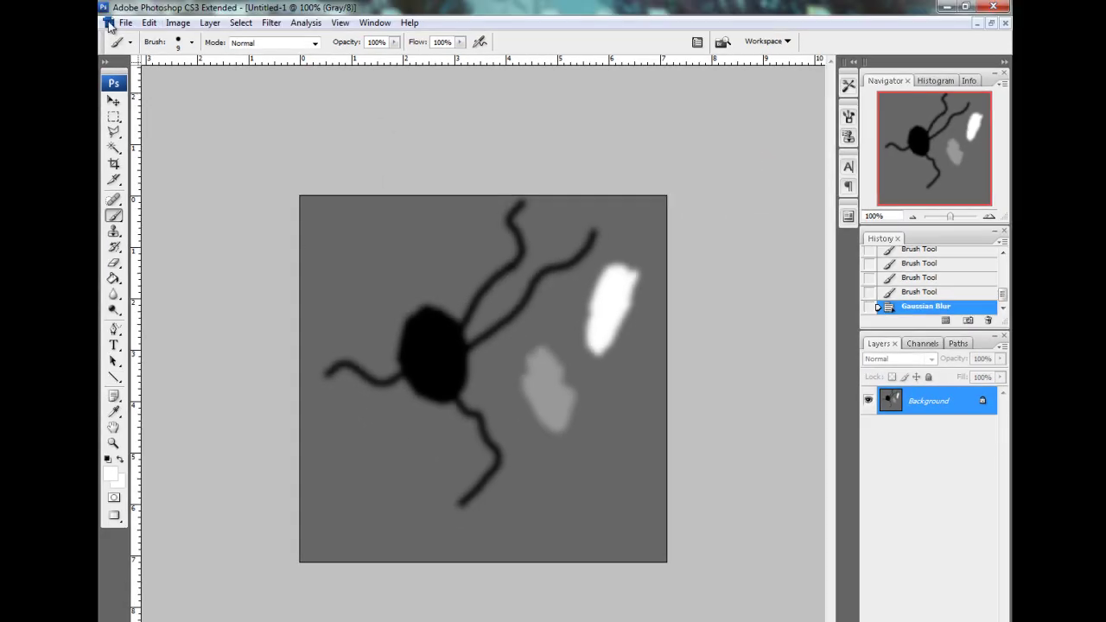
Start saving the image under a new name and go to the FeralHeart media terrains folder on drive C.
{"action": "left_click", "coordinate": [125, 23]}
{"action": "left_click", "coordinate": [136, 201]}
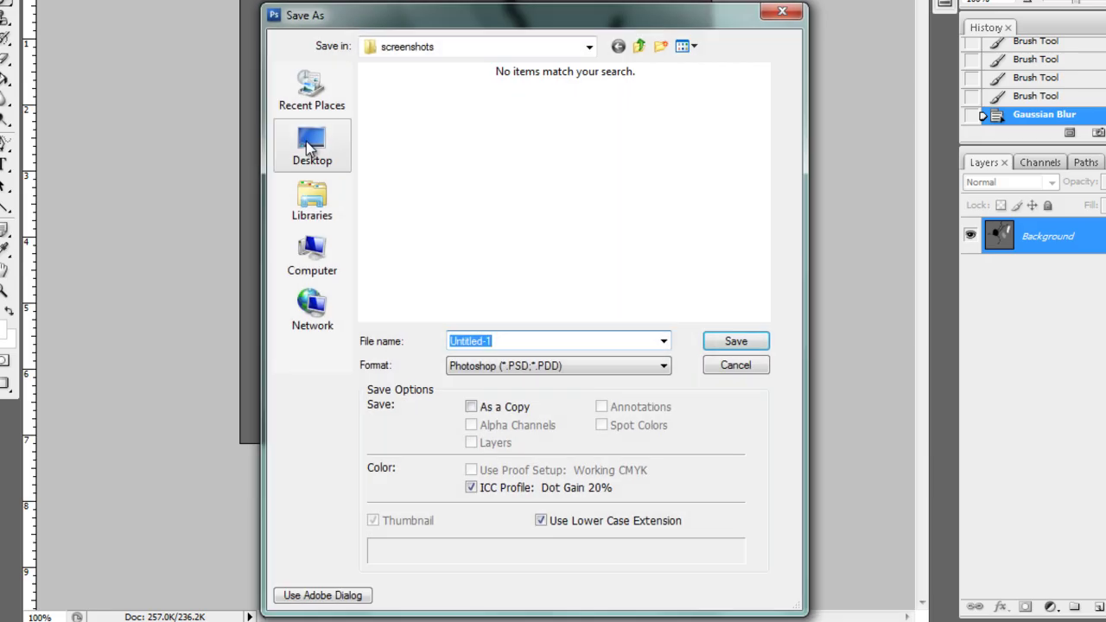
{"action": "left_click", "coordinate": [581, 48]}
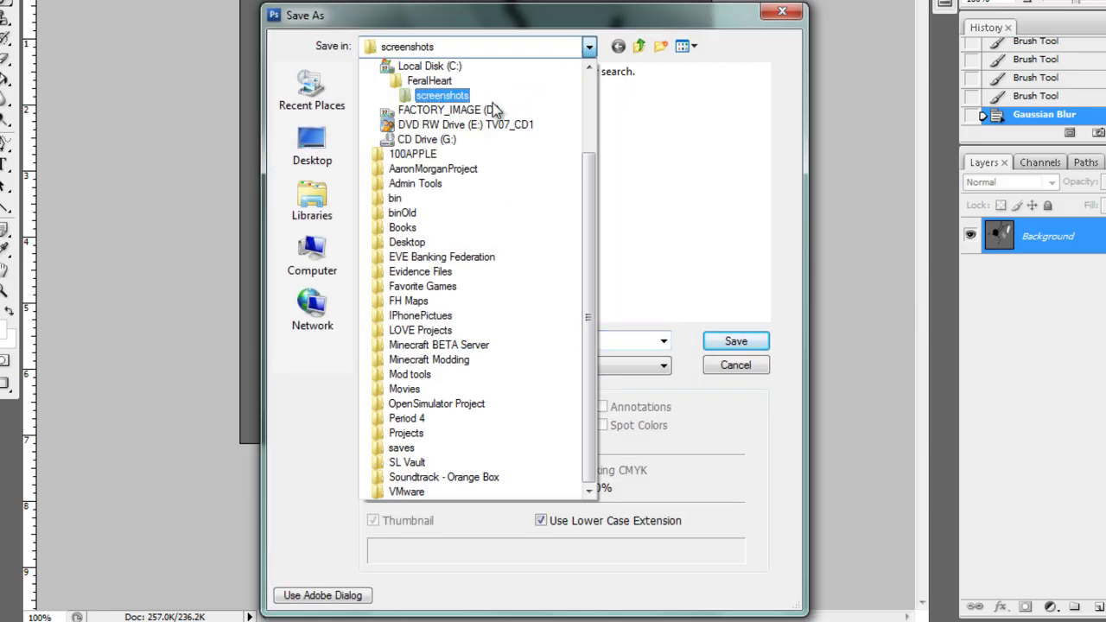
{"action": "scroll", "coordinate": [471, 130], "scroll_direction": "up", "scroll_amount": 3}
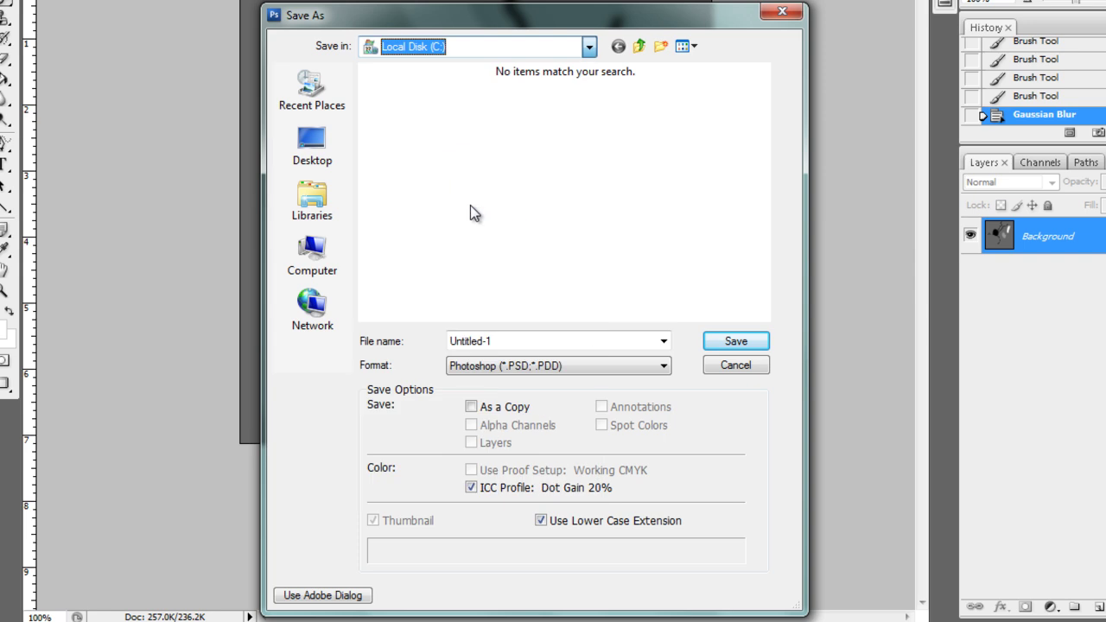
{"action": "left_click", "coordinate": [429, 169]}
{"action": "double_click", "coordinate": [395, 218]}
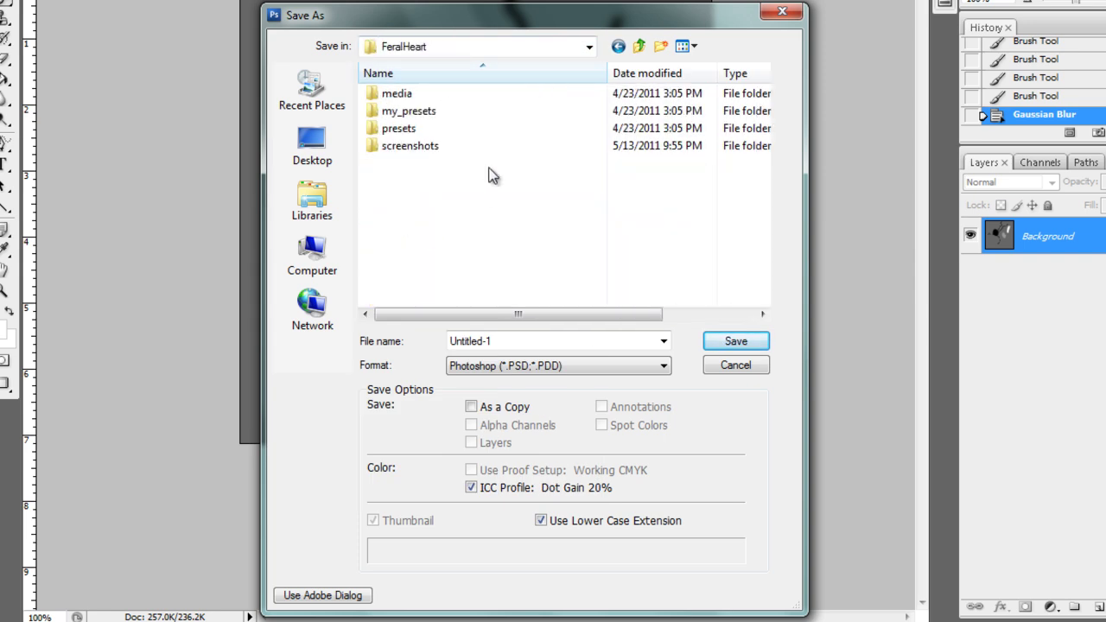
{"action": "double_click", "coordinate": [399, 96]}
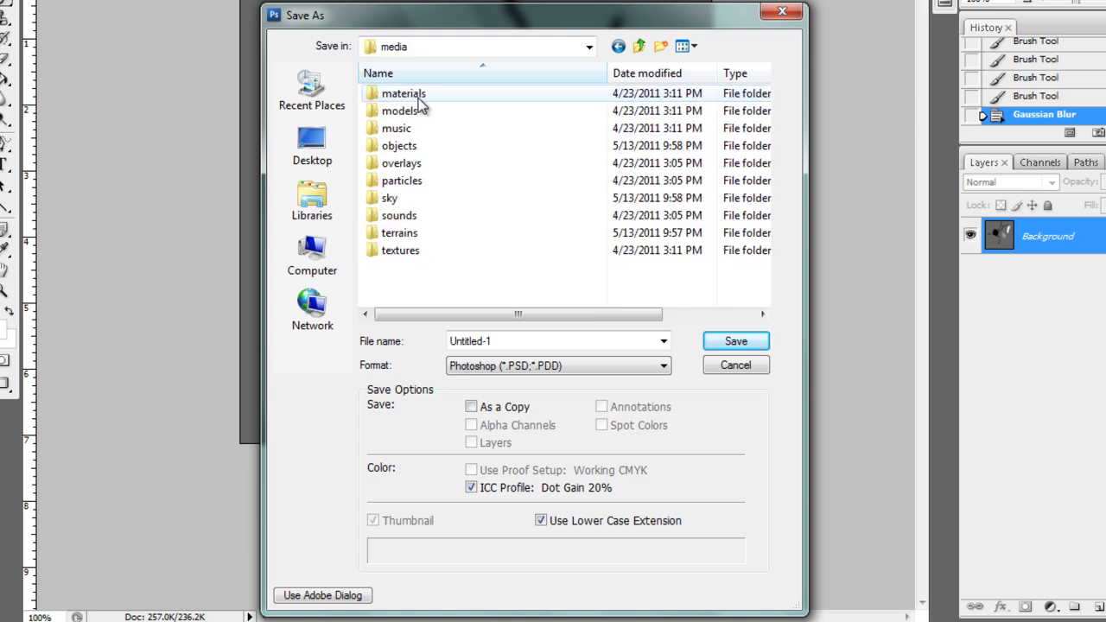
{"action": "double_click", "coordinate": [418, 236]}
Name the file SmoothTerrain, set the format to PNG and save it.
{"action": "double_click", "coordinate": [495, 342]}
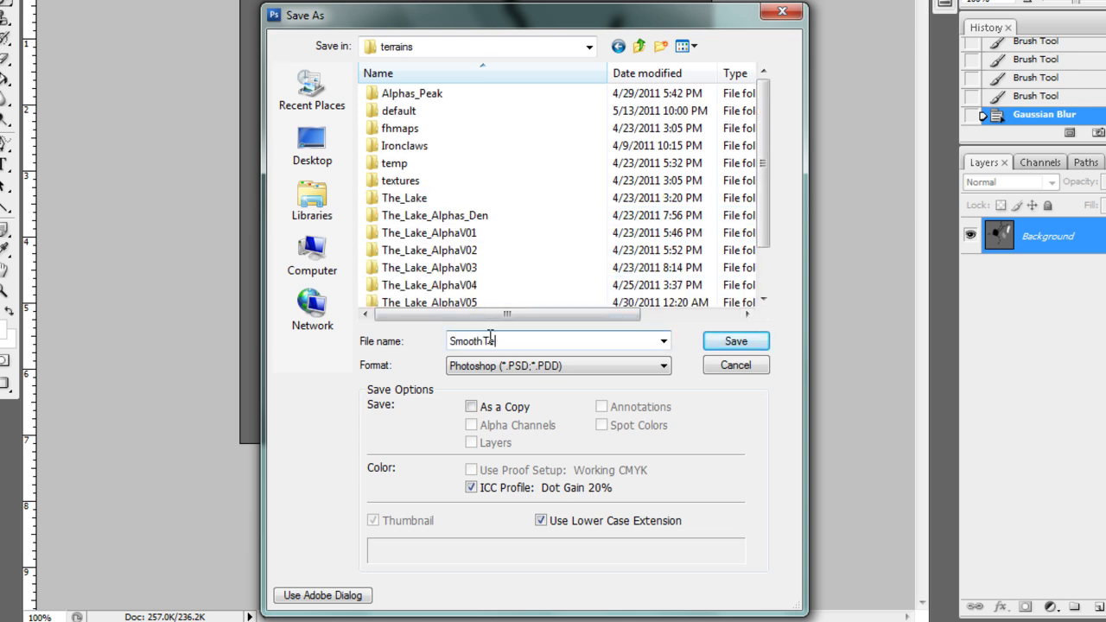
{"action": "left_click", "coordinate": [522, 369]}
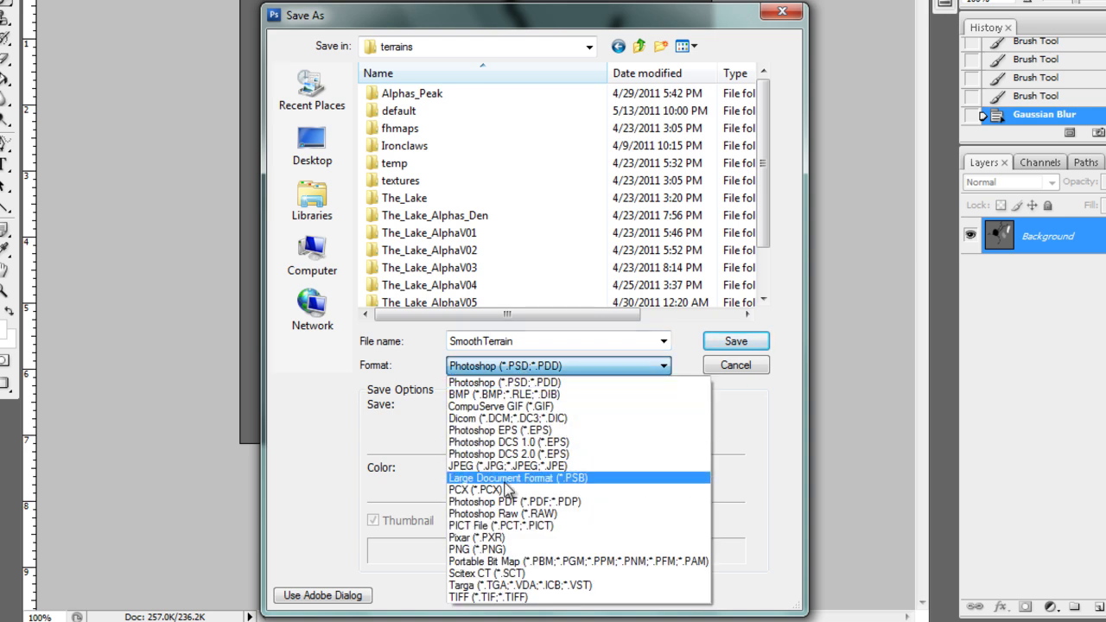
{"action": "left_click", "coordinate": [501, 549]}
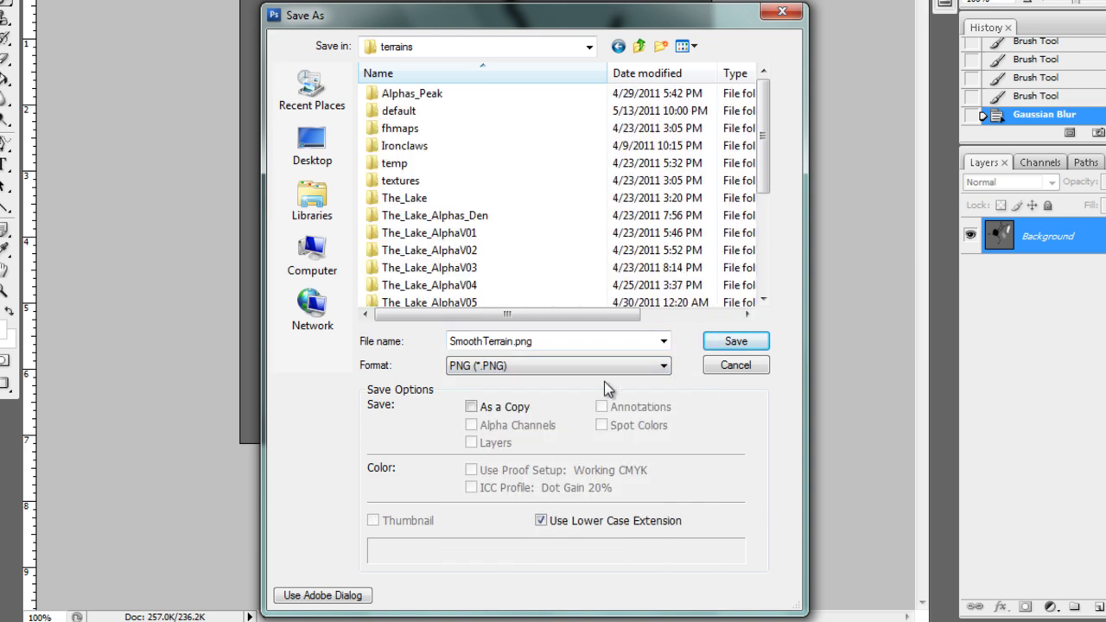
{"action": "left_click", "coordinate": [727, 342]}
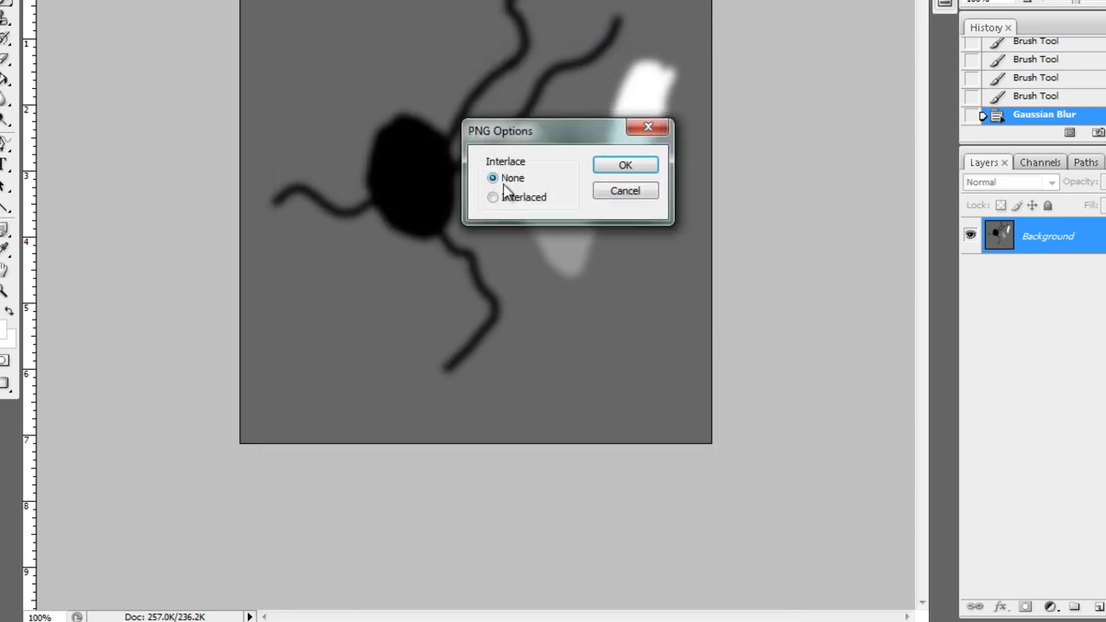
{"action": "left_click", "coordinate": [619, 167]}
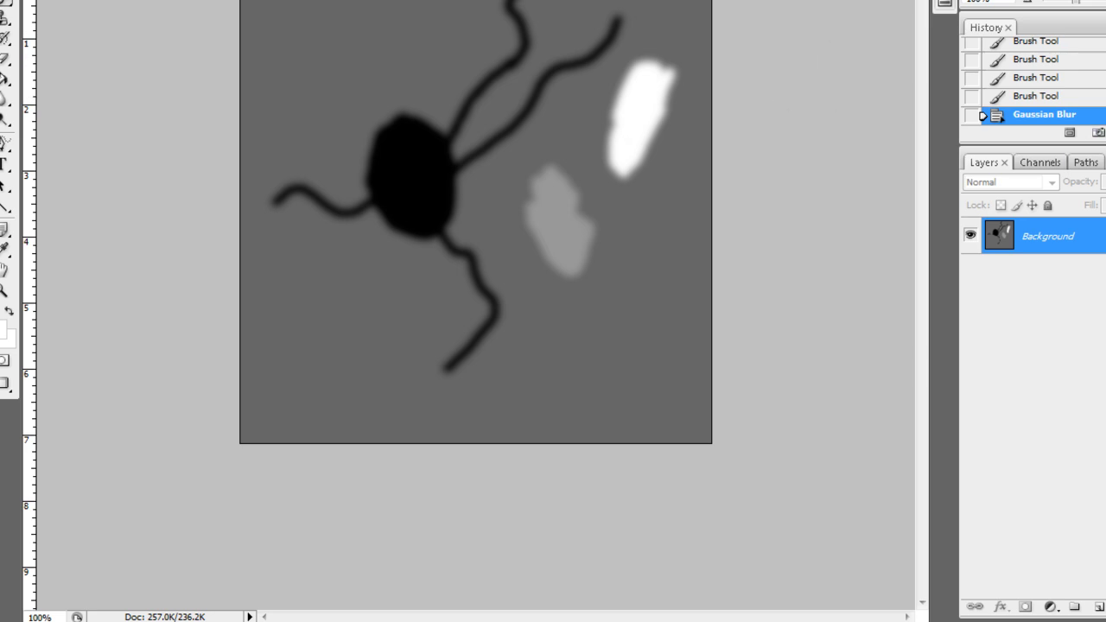
Undo the Gaussian Blur and save the sharp-edged image in the terrains folder as JaggedTerrain, an interlaced PNG.
{"action": "left_click", "coordinate": [1105, 132]}
{"action": "left_click", "coordinate": [528, 70]}
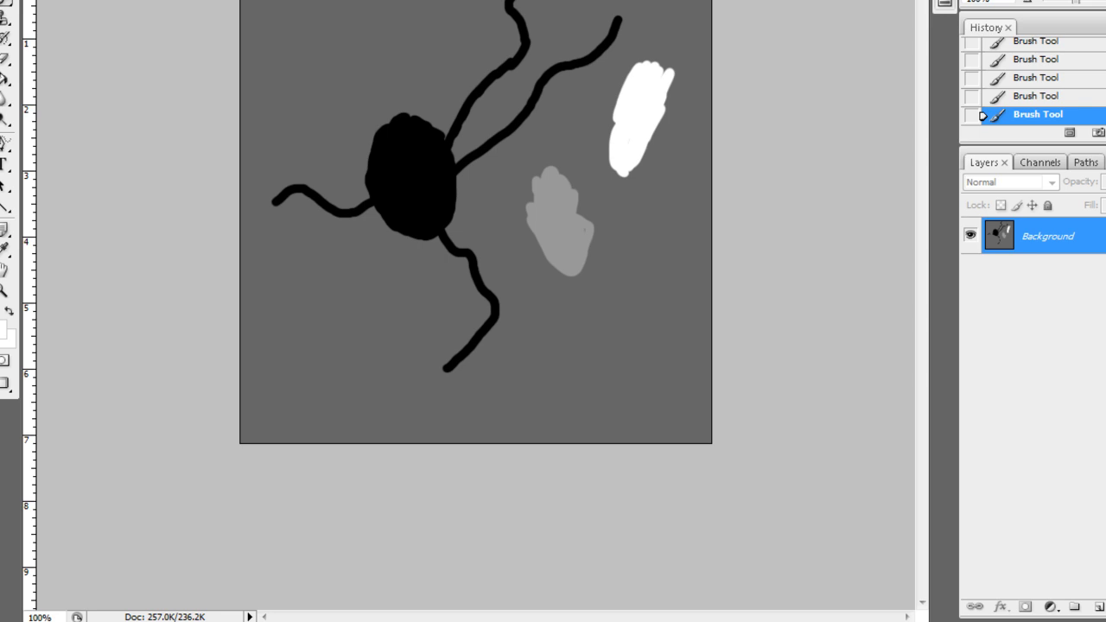
{"action": "left_click", "coordinate": [3, 0]}
{"action": "left_click", "coordinate": [35, 0]}
{"action": "type", "text": "Jag"}
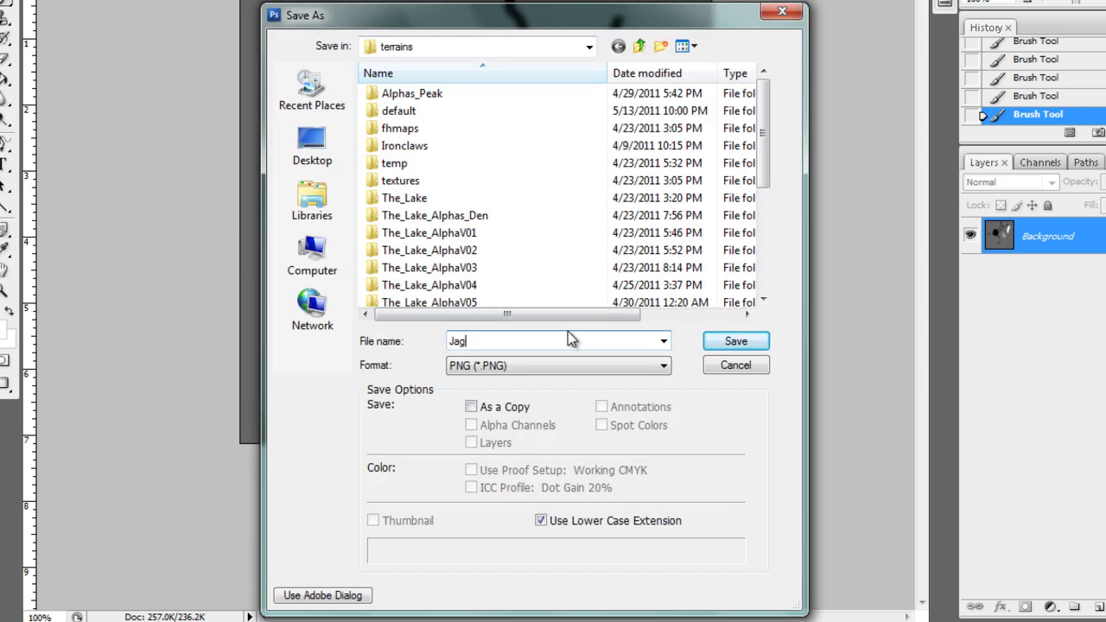
{"action": "type", "text": "gedTerrain"}
{"action": "left_click", "coordinate": [511, 365]}
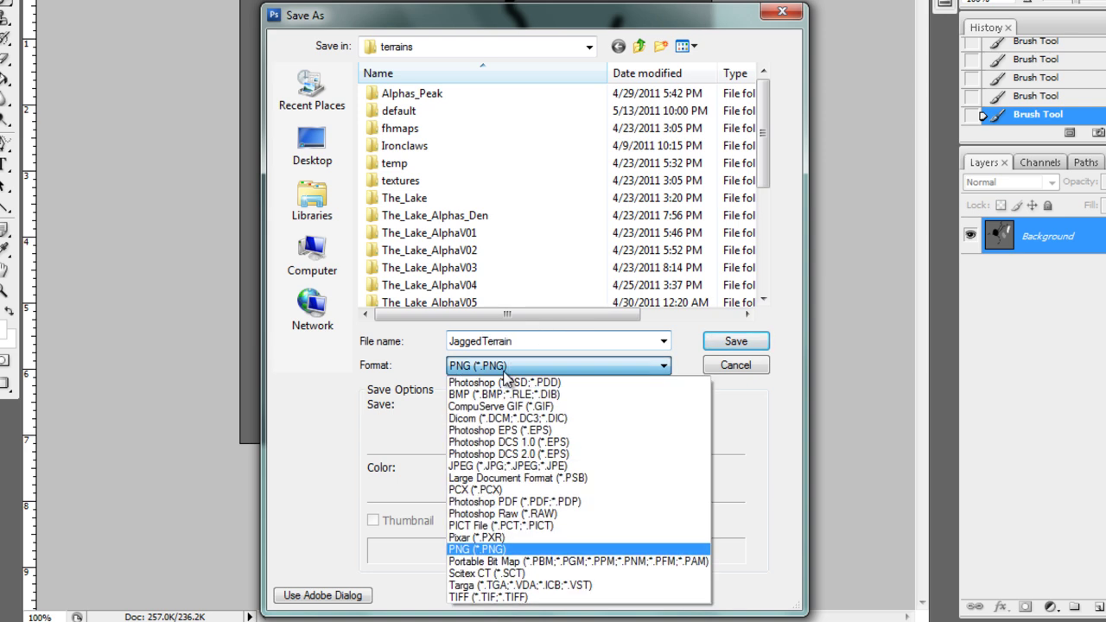
{"action": "left_click", "coordinate": [516, 550]}
{"action": "left_click", "coordinate": [732, 343]}
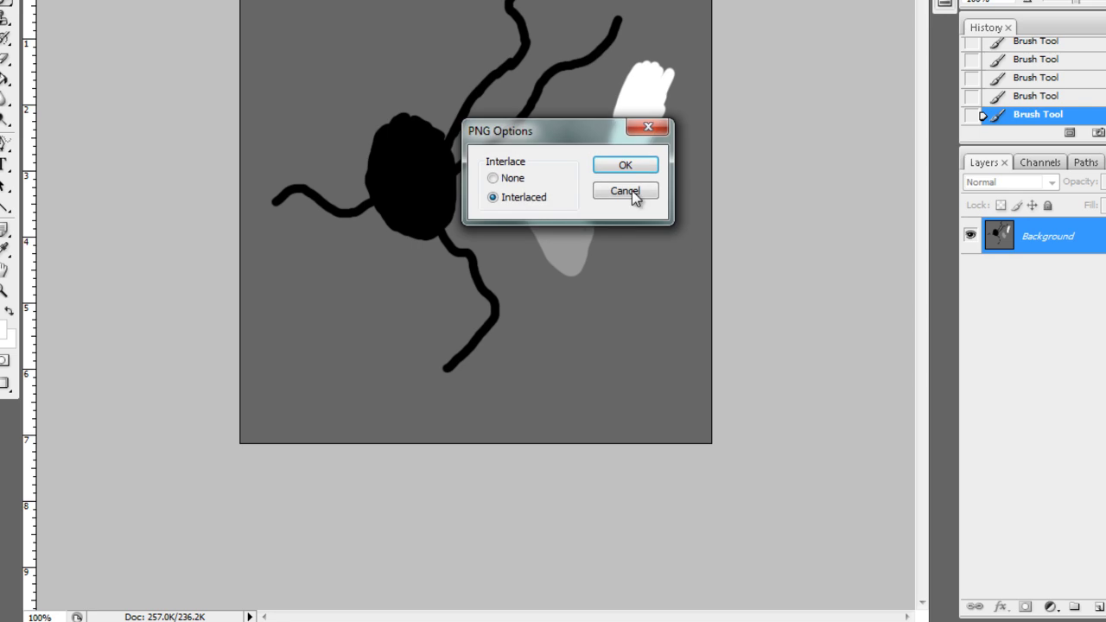
{"action": "left_click", "coordinate": [623, 166]}
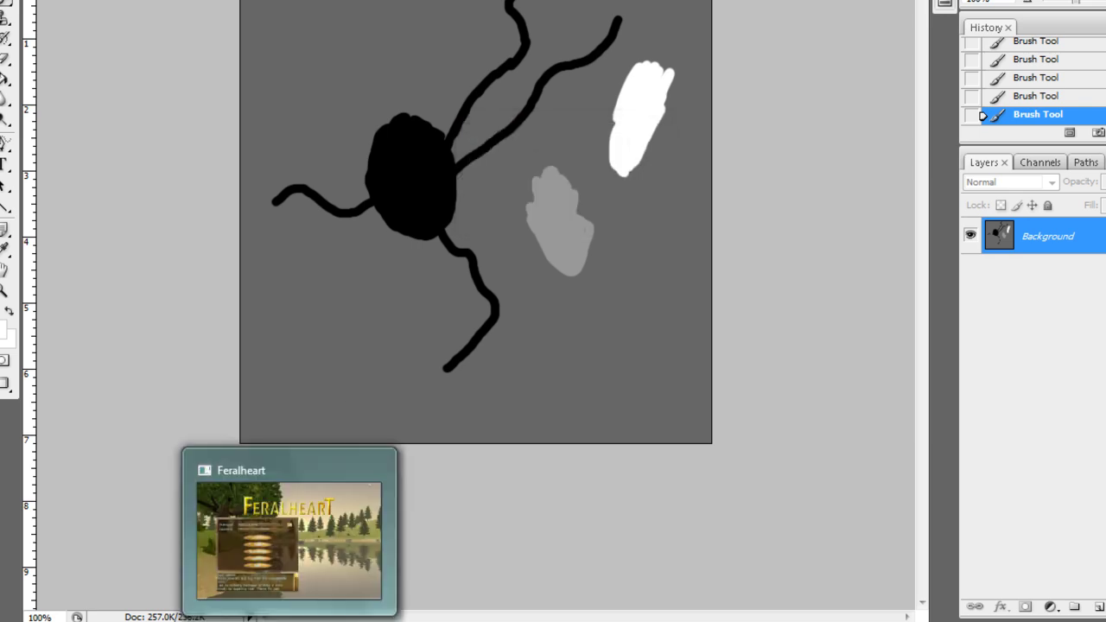
Switch to FeralHeart and open the Map Maker tool.
{"action": "left_click", "coordinate": [289, 621]}
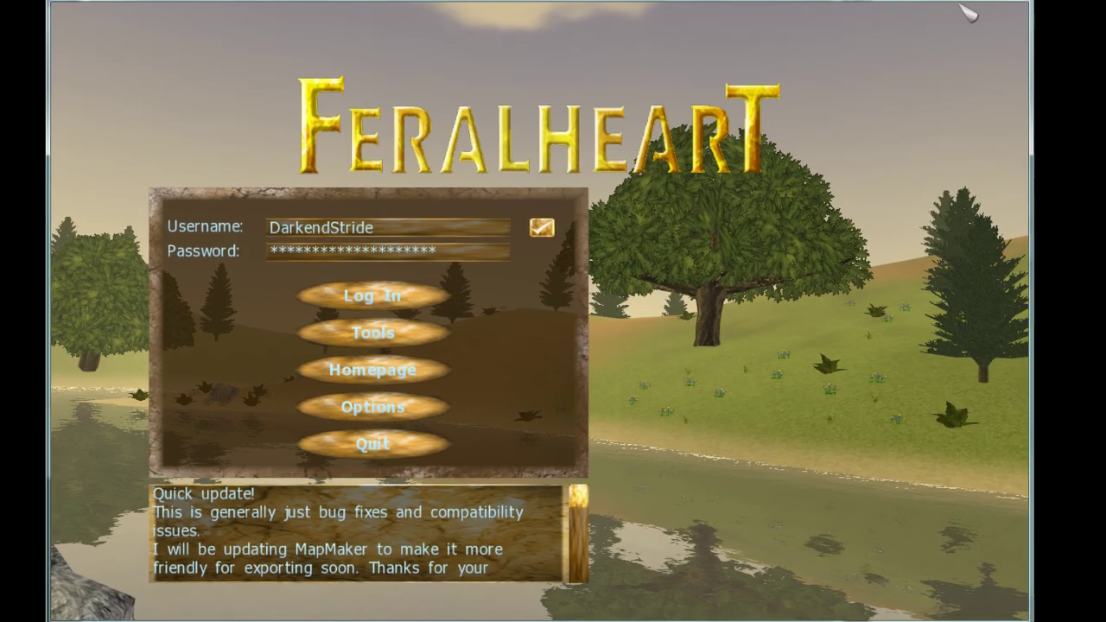
{"action": "left_click", "coordinate": [388, 333]}
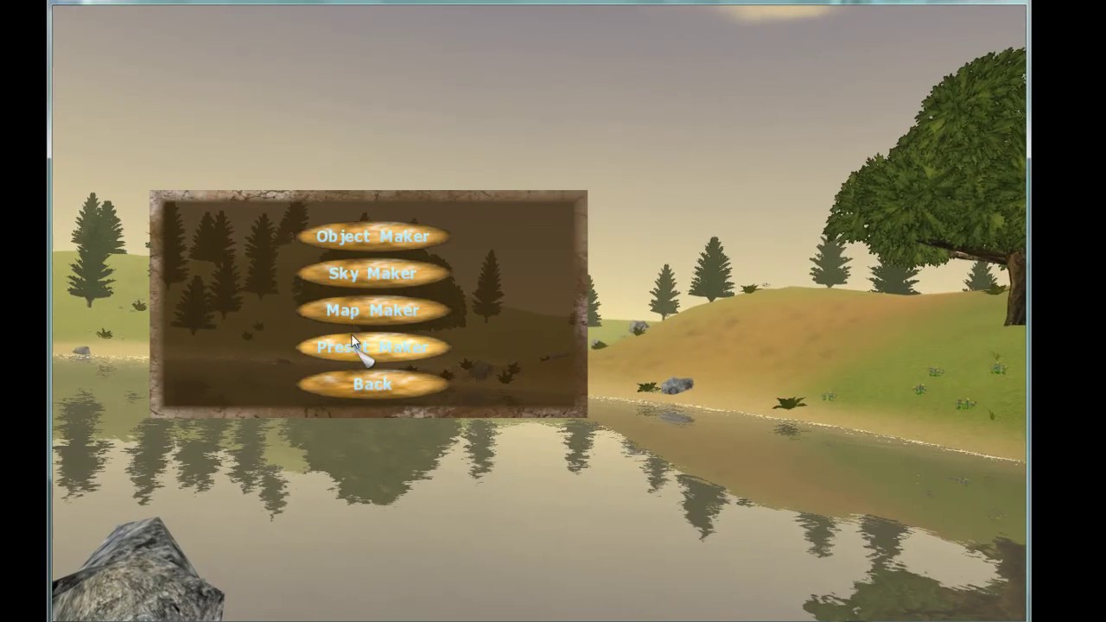
{"action": "left_click", "coordinate": [353, 312]}
Replace the world's terrain height map with JaggedTerrain.png and apply it to the map.
{"action": "left_click_drag", "start_coordinate": [577, 349], "coordinate": [561, 359]}
{"action": "key", "text": "s"}
{"action": "key", "text": "s"}
{"action": "left_click", "coordinate": [745, 90]}
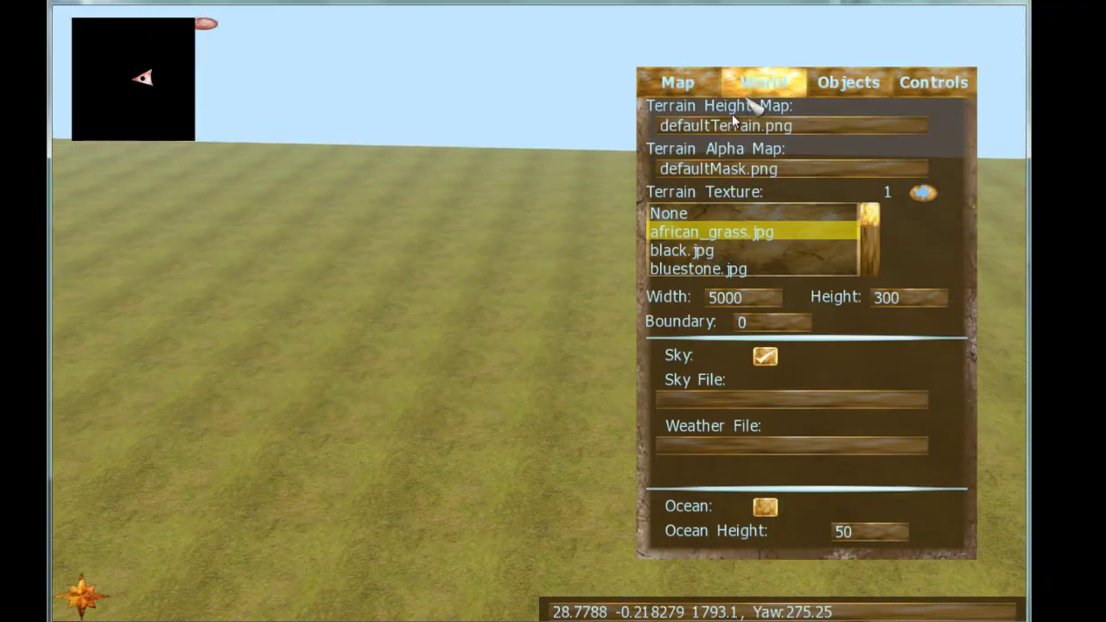
{"action": "key", "text": "BackSpace"}
{"action": "key", "text": "BackSpace"}
{"action": "key", "text": "BackSpace"}
{"action": "key", "text": "BackSpace"}
{"action": "key", "text": "BackSpace"}
{"action": "key", "text": "BackSpace"}
{"action": "key", "text": "BackSpace"}
{"action": "key", "text": "BackSpace"}
{"action": "key", "text": "BackSpace"}
{"action": "key", "text": "BackSpace"}
{"action": "key", "text": "BackSpace"}
{"action": "key", "text": "BackSpace"}
{"action": "key", "text": "BackSpace"}
{"action": "key", "text": "BackSpace"}
{"action": "key", "text": "BackSpace"}
{"action": "key", "text": "BackSpace"}
{"action": "key", "text": "BackSpace"}
{"action": "key", "text": "BackSpace"}
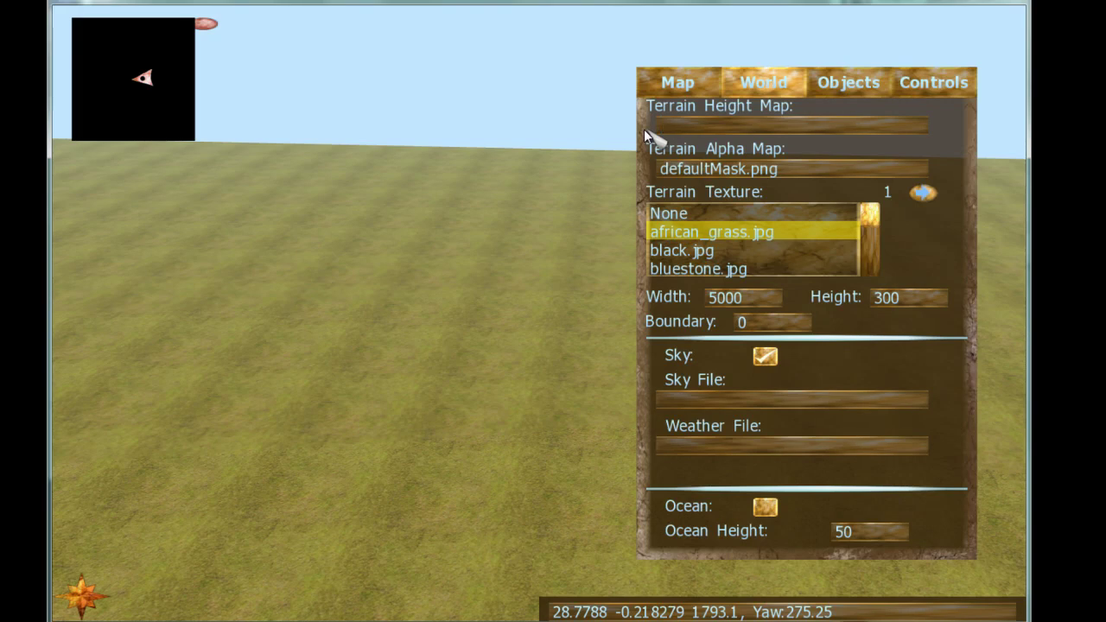
{"action": "type", "text": "JaggedTerrain.png"}
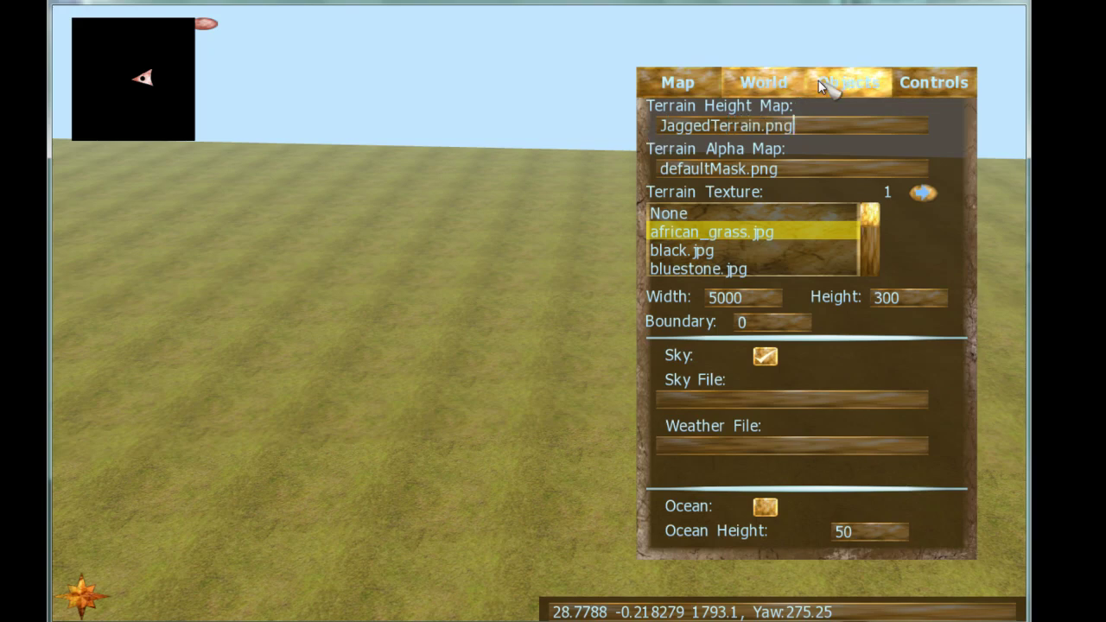
{"action": "left_click", "coordinate": [845, 83]}
Enable the ocean in the world settings so water fills the low parts of the terrain.
{"action": "key", "text": "w"}
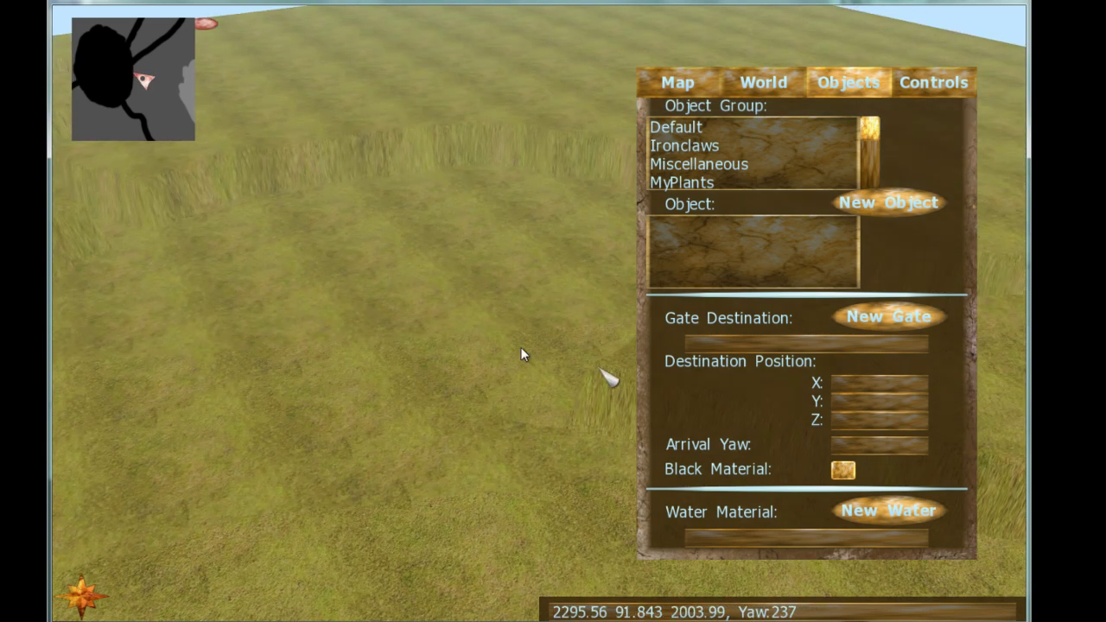
{"action": "left_click_drag", "start_coordinate": [520, 347], "coordinate": [501, 344]}
{"action": "left_click", "coordinate": [744, 89]}
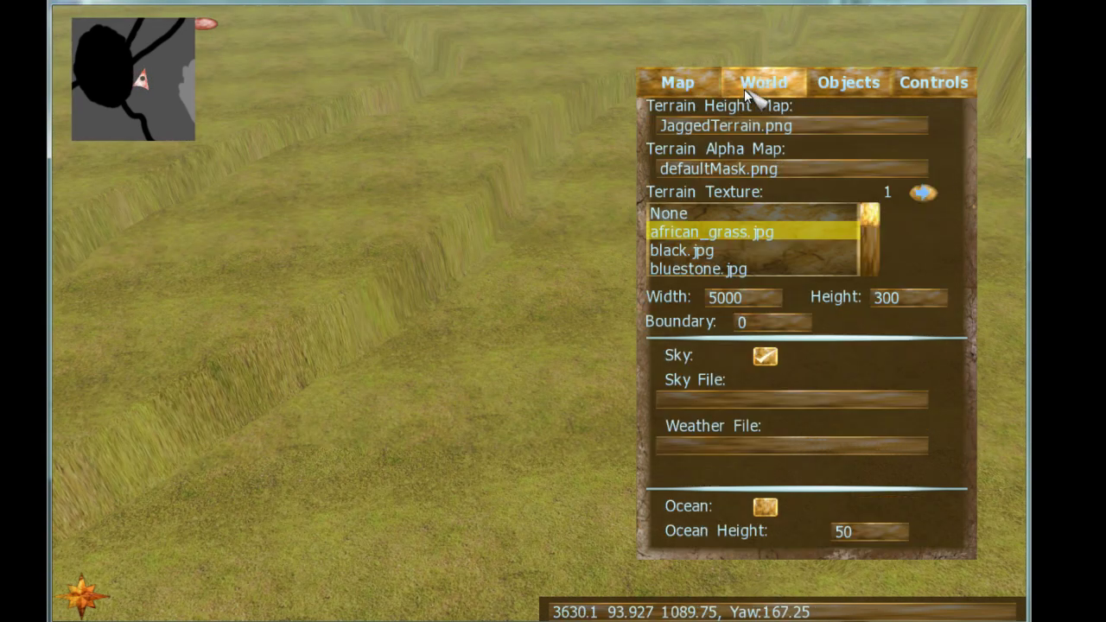
{"action": "left_click", "coordinate": [763, 506]}
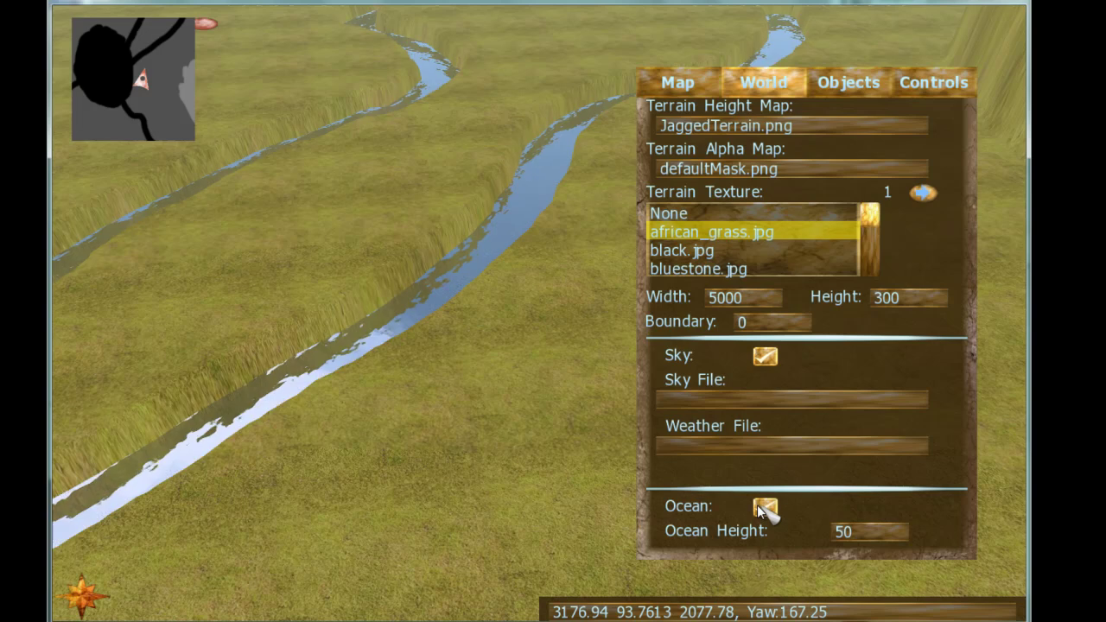
Fly over the water-filled channels to examine how the ocean sits in the painted black areas.
{"action": "key", "text": "Up"}
{"action": "key", "text": "Right"}
{"action": "key", "text": "Up"}
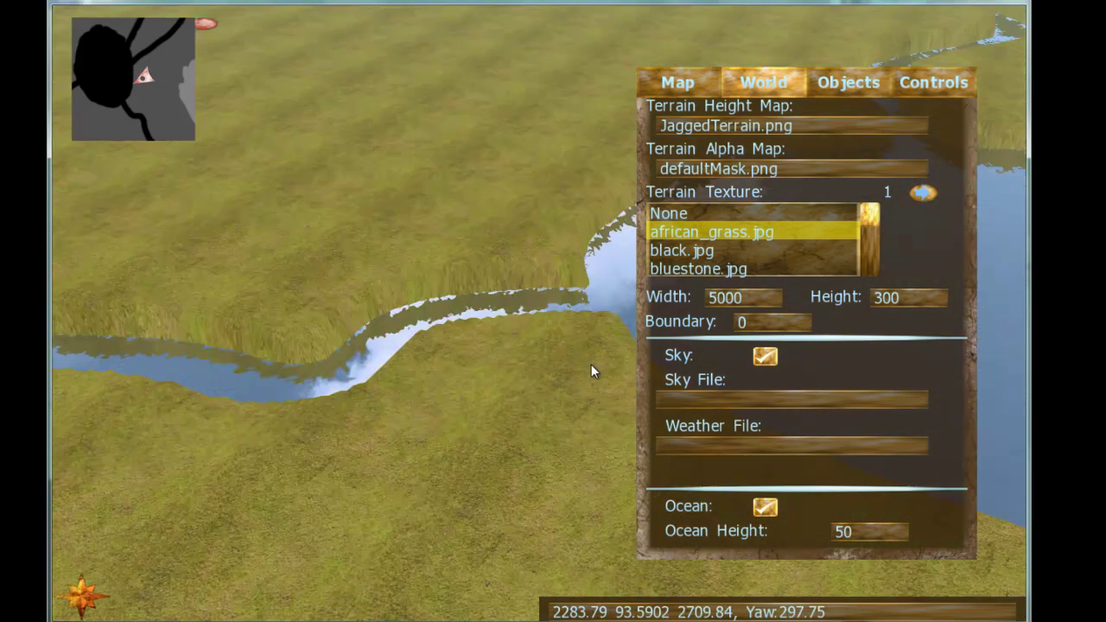
{"action": "key", "text": "Right"}
{"action": "key", "text": "Up"}
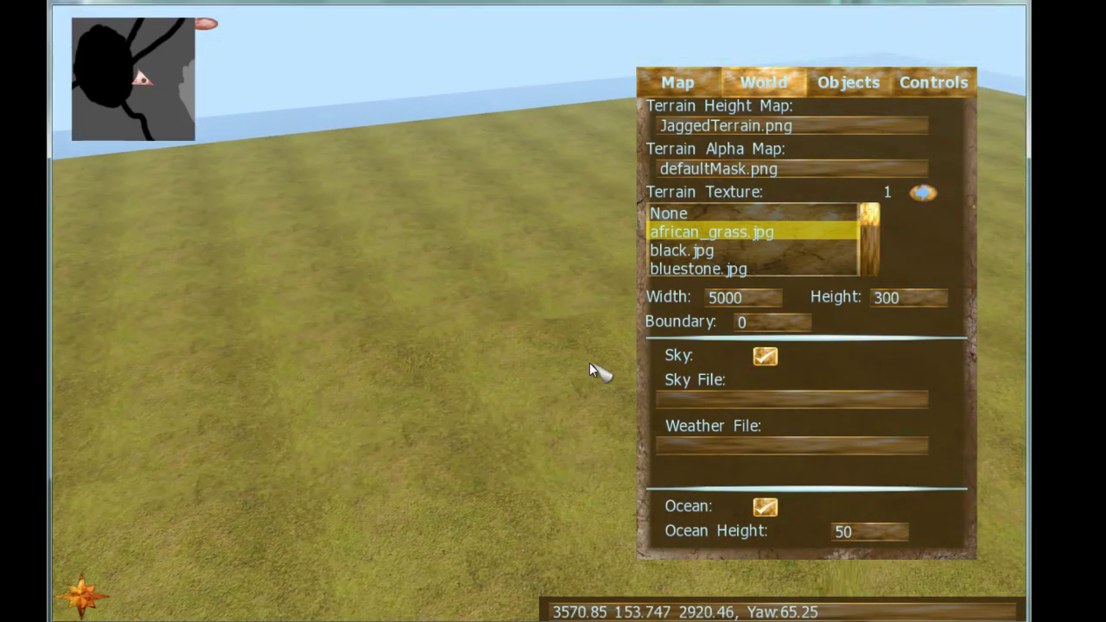
{"action": "left_click_drag", "start_coordinate": [590, 362], "coordinate": [594, 363]}
Move to the light gray area on the minimap and examine the raised plateaus, slopes and river banks of the jagged terrain.
{"action": "left_click", "coordinate": [160, 98]}
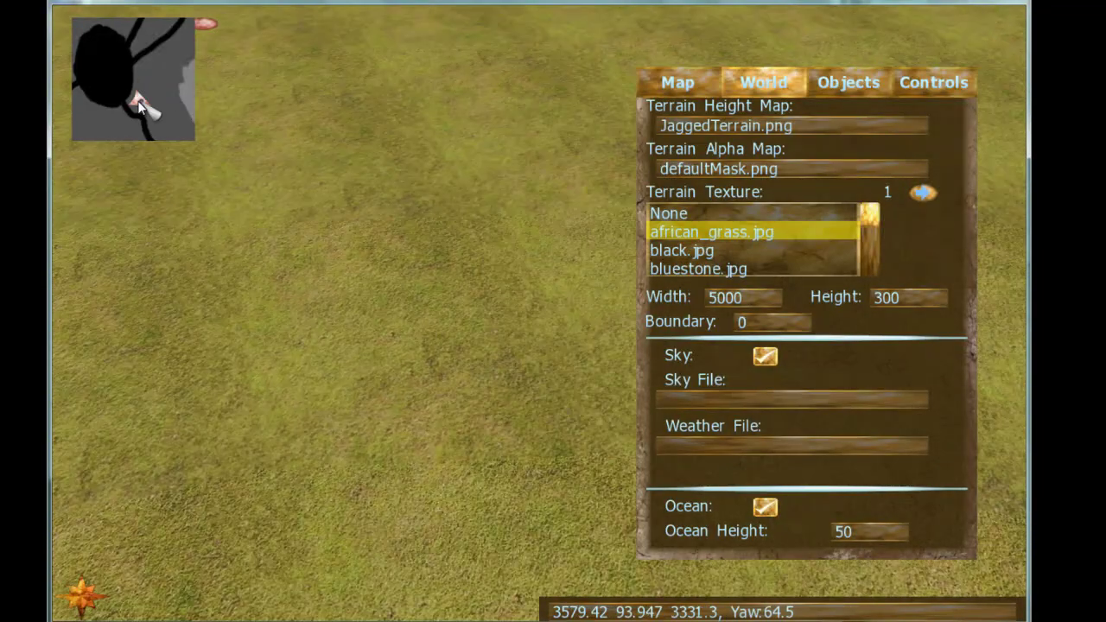
{"action": "left_click", "coordinate": [193, 96]}
{"action": "left_click_drag", "start_coordinate": [353, 210], "coordinate": [350, 214]}
{"action": "key", "text": "w"}
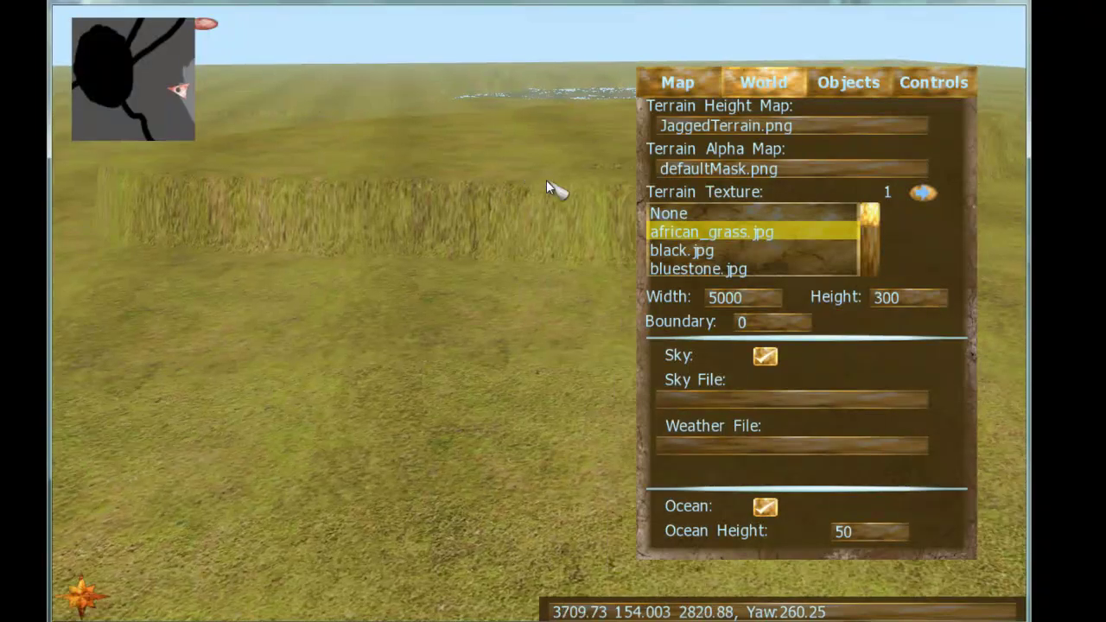
{"action": "left_click_drag", "start_coordinate": [546, 180], "coordinate": [542, 184]}
{"action": "key", "text": "w"}
{"action": "key", "text": "w"}
{"action": "key", "text": "w"}
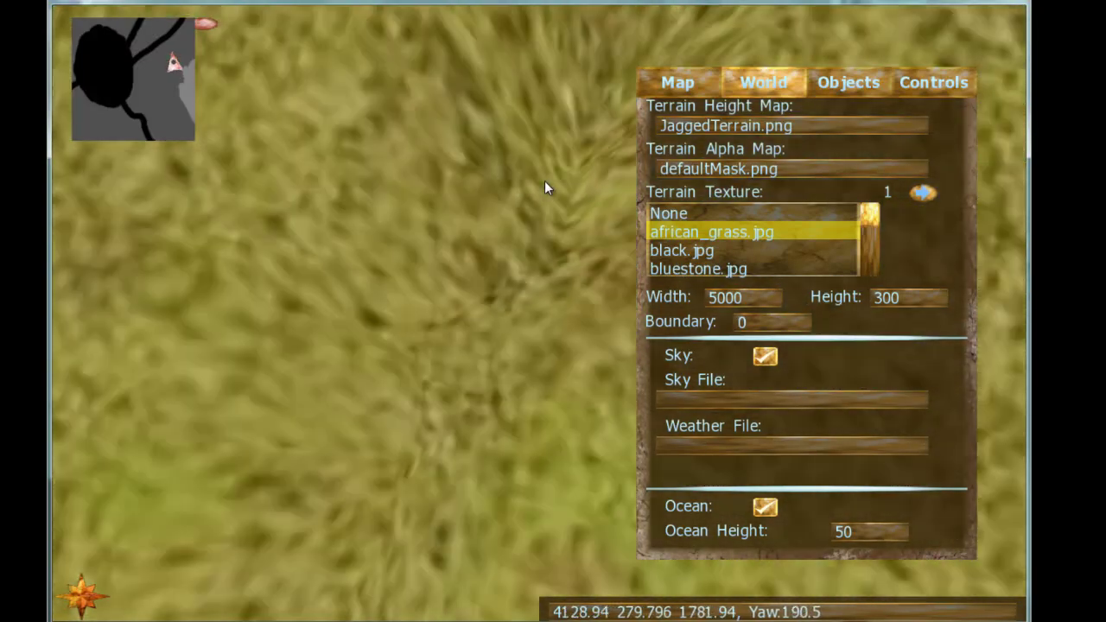
{"action": "key", "text": "Left"}
{"action": "key", "text": "Up"}
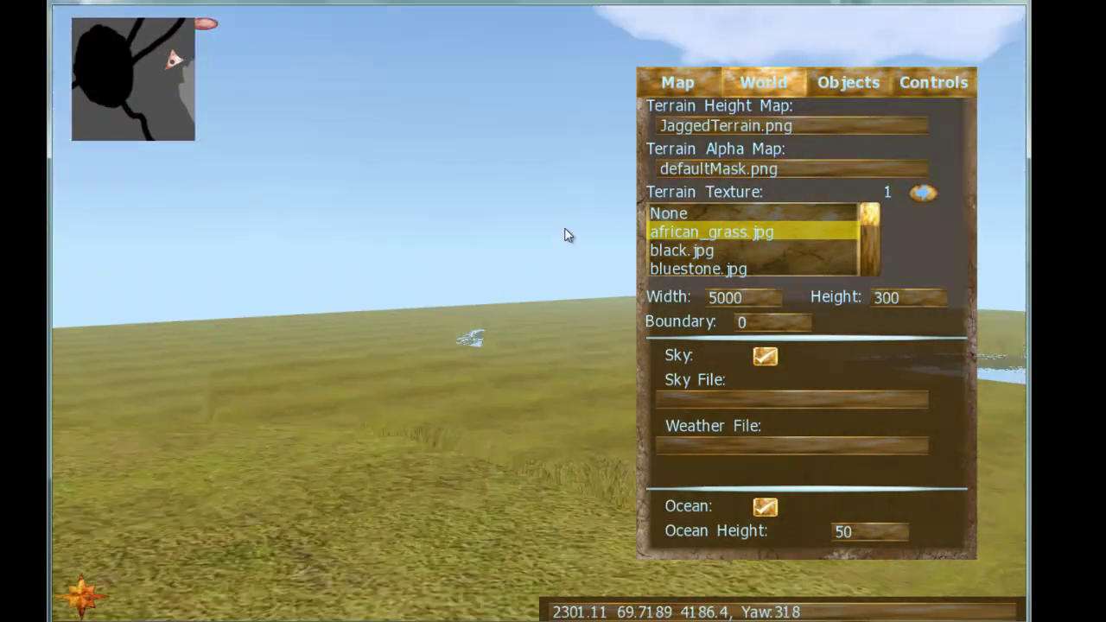
{"action": "key", "text": "Left"}
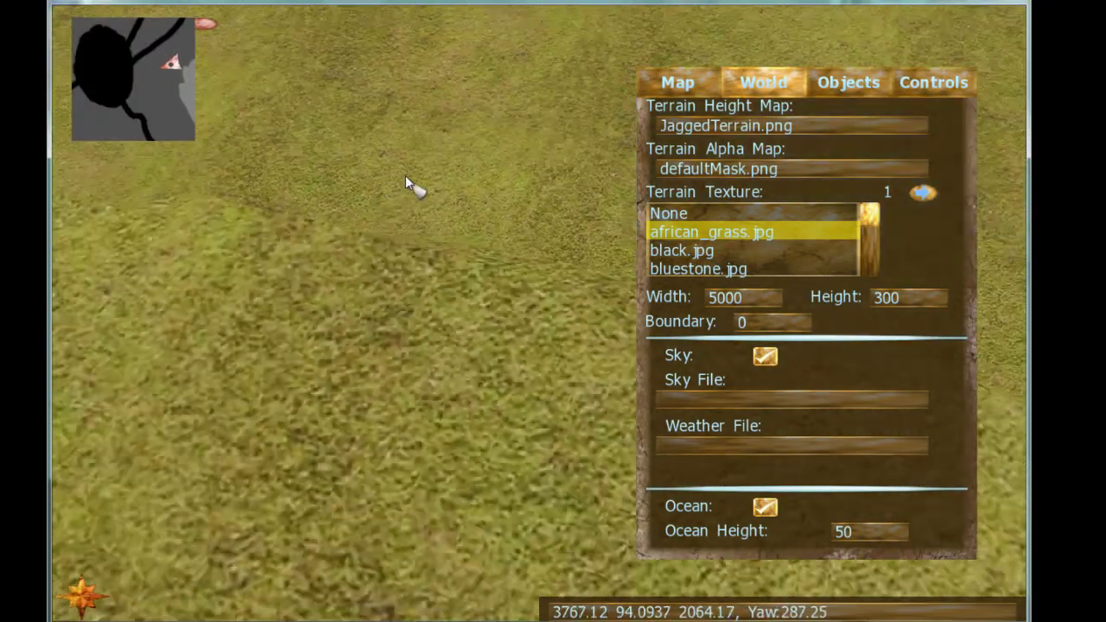
{"action": "scroll", "coordinate": [415, 171], "scroll_direction": "down", "scroll_amount": 5}
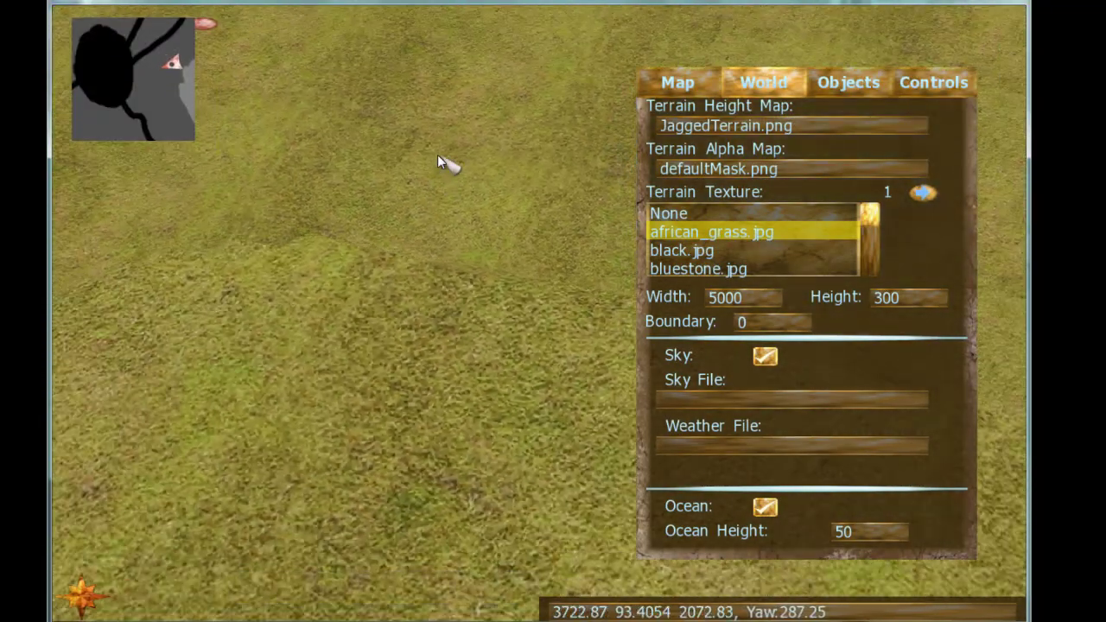
{"action": "left_click_drag", "start_coordinate": [468, 144], "coordinate": [467, 141]}
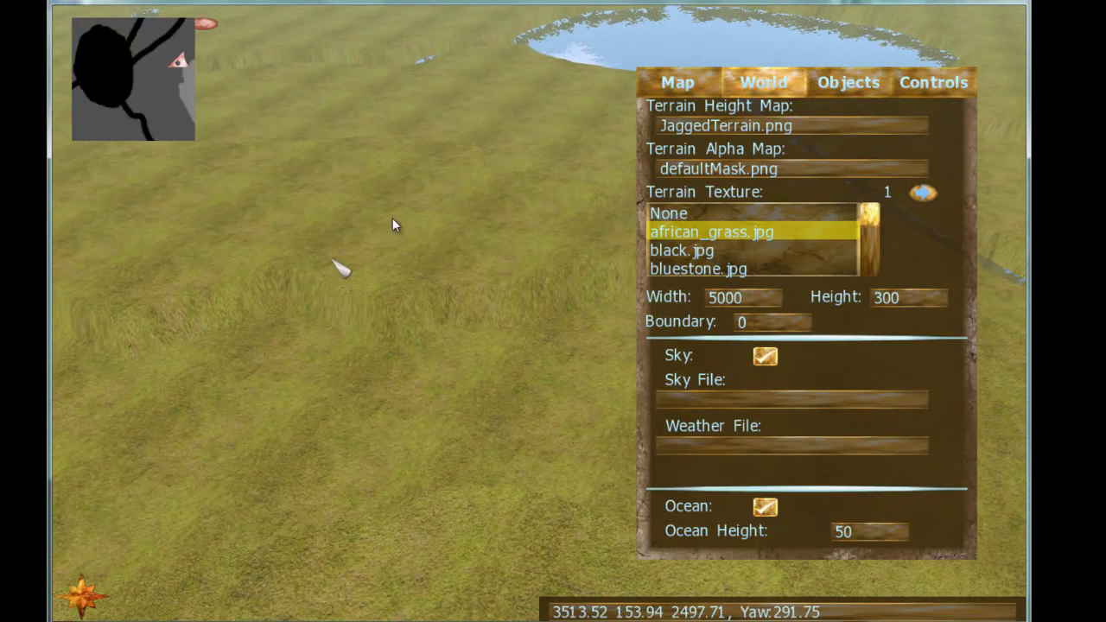
{"action": "key", "text": "Up"}
{"action": "key", "text": "Right"}
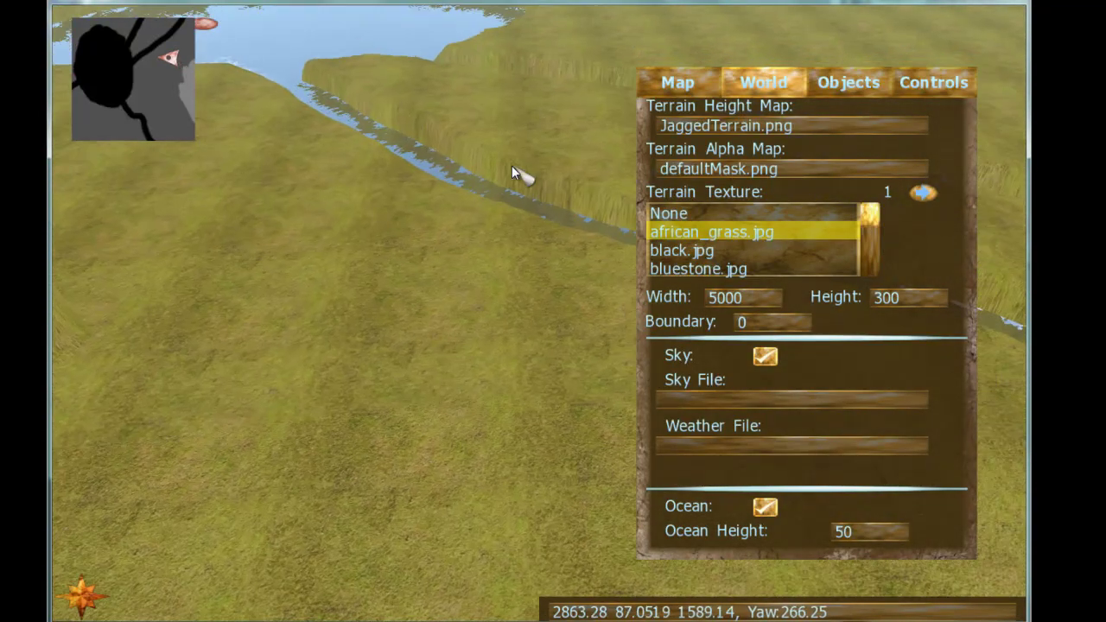
{"action": "key", "text": "Down"}
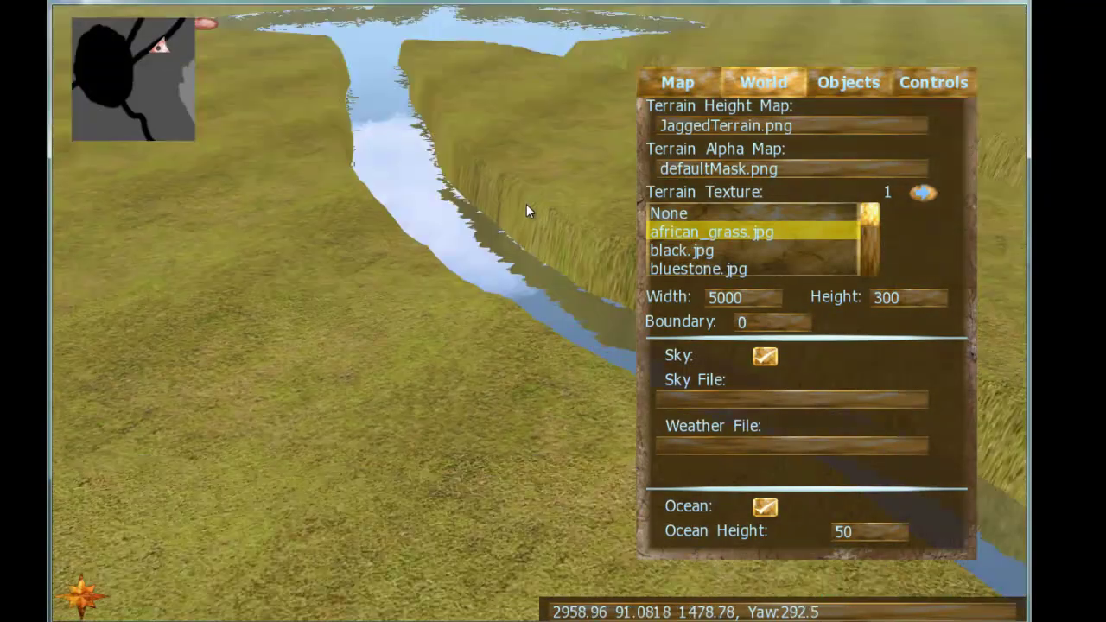
{"action": "key", "text": "Left"}
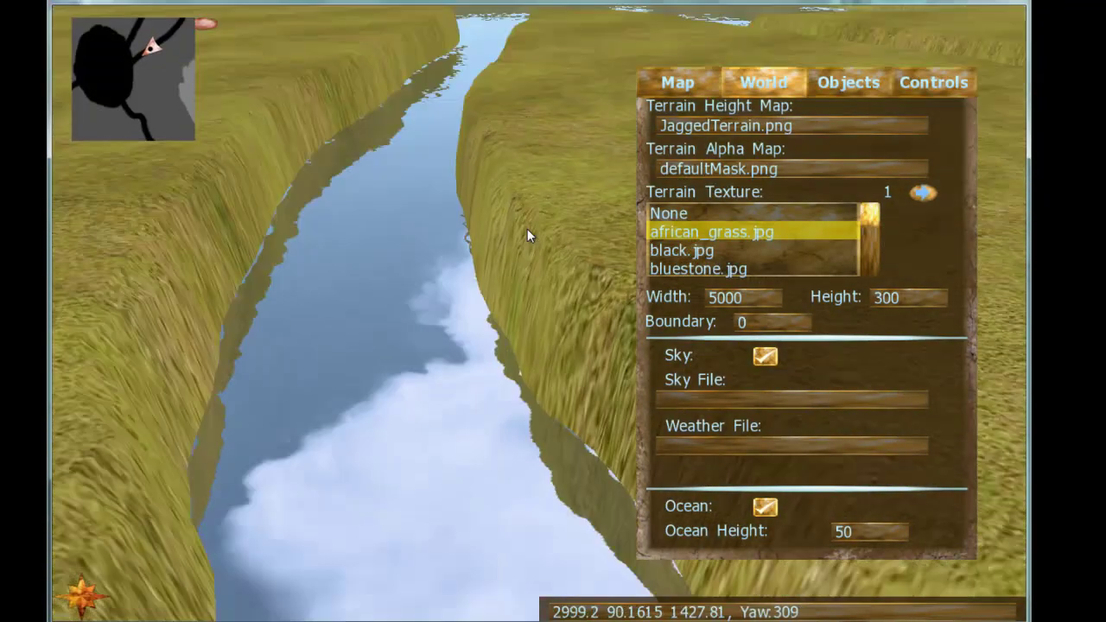
Replace the world's terrain height map with SmoothTerrain.png and apply it to the map.
{"action": "key", "text": "Up"}
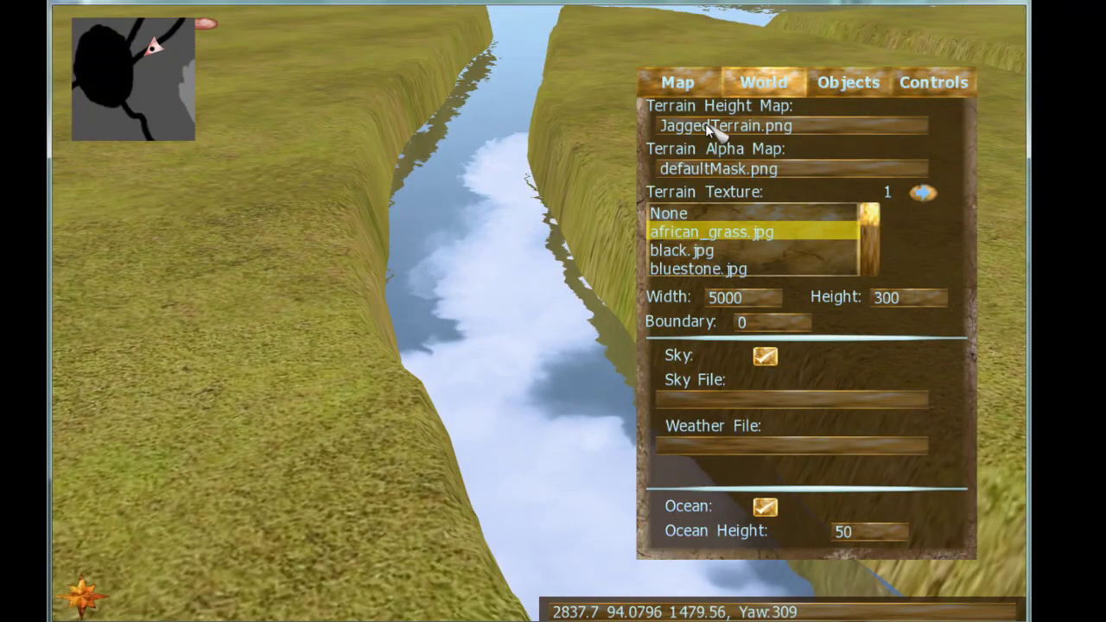
{"action": "key", "text": "BackSpace"}
{"action": "key", "text": "BackSpace"}
{"action": "key", "text": "BackSpace"}
{"action": "key", "text": "BackSpace"}
{"action": "key", "text": "BackSpace"}
{"action": "key", "text": "BackSpace"}
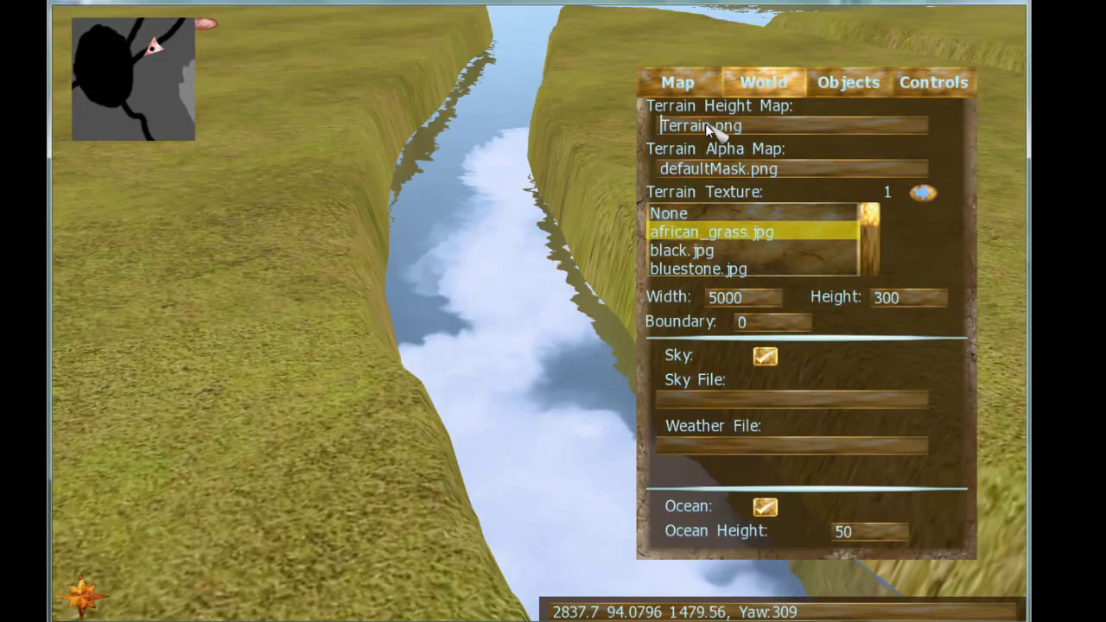
{"action": "type", "text": "Smooth"}
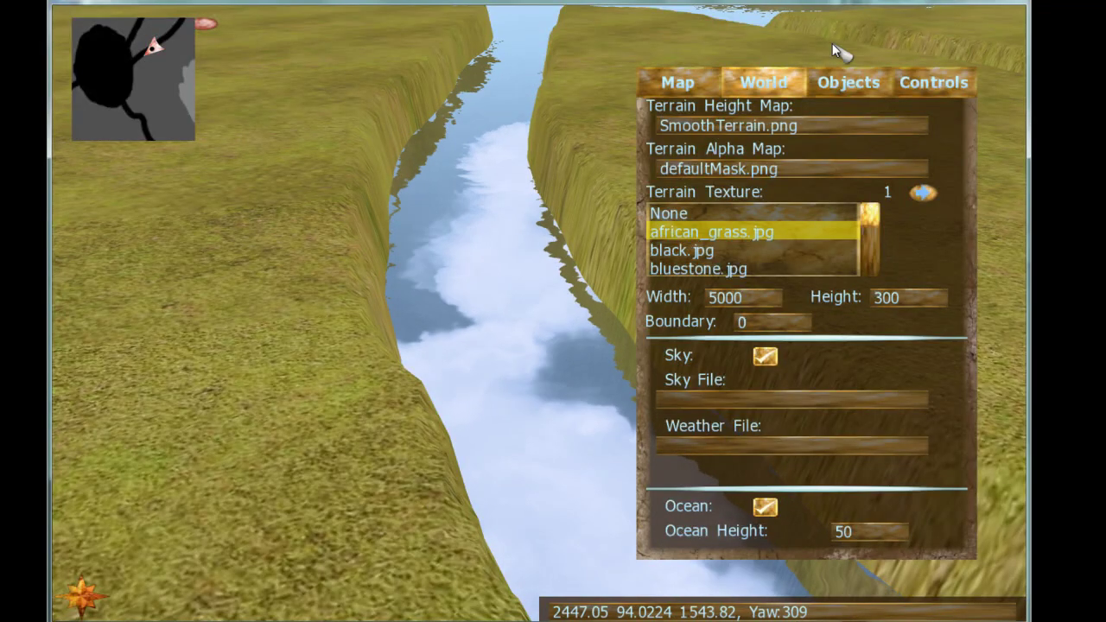
{"action": "left_click", "coordinate": [842, 78]}
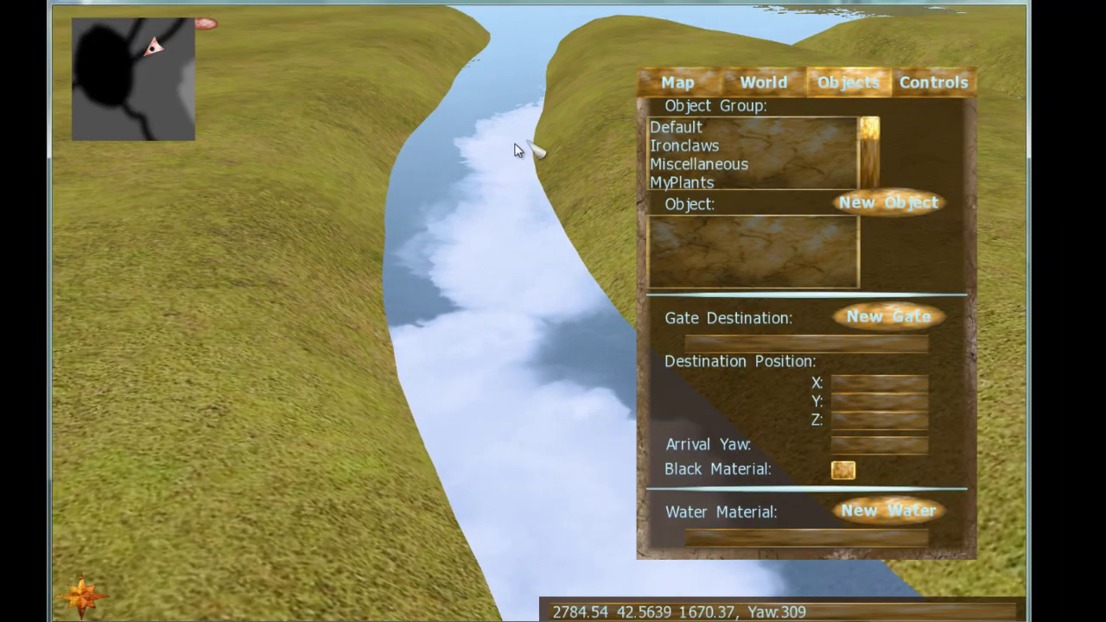
Switch the world's terrain height map back to JaggedTerrain.png and apply it.
{"action": "left_click", "coordinate": [726, 81]}
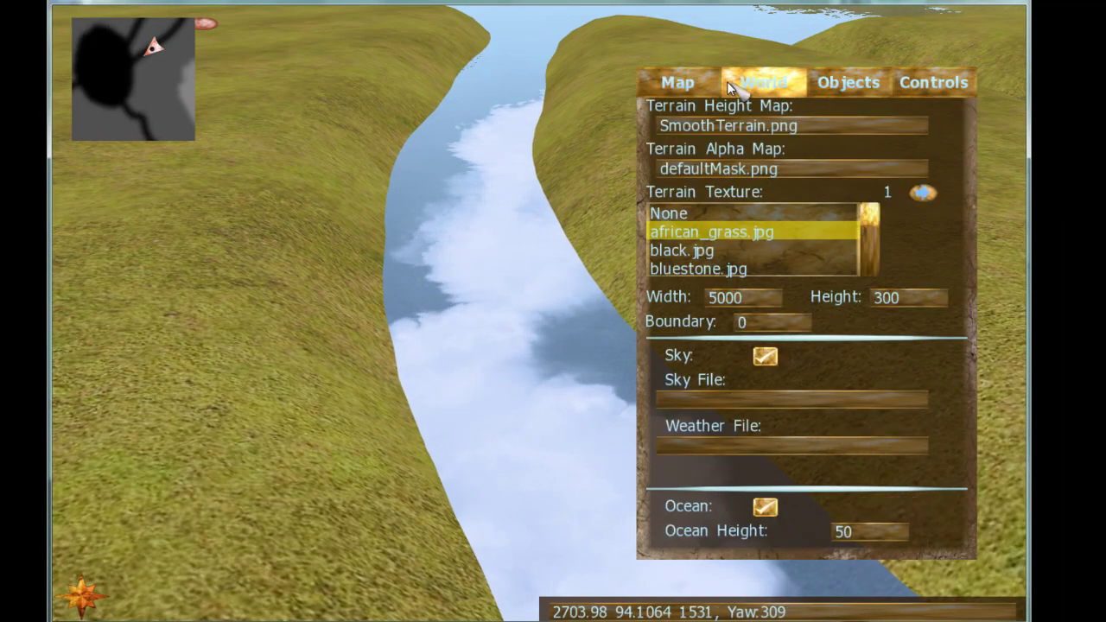
{"action": "left_click", "coordinate": [710, 126]}
{"action": "key", "text": "BackSpace"}
{"action": "key", "text": "BackSpace"}
{"action": "key", "text": "BackSpace"}
{"action": "key", "text": "BackSpace"}
{"action": "key", "text": "BackSpace"}
{"action": "key", "text": "BackSpace"}
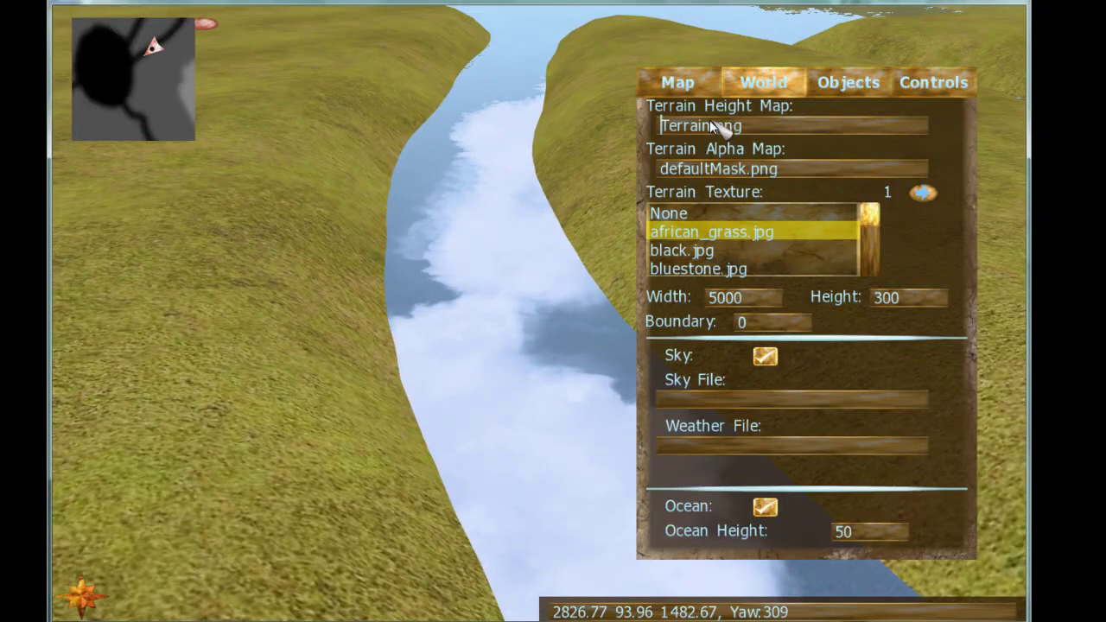
{"action": "type", "text": "Jagged"}
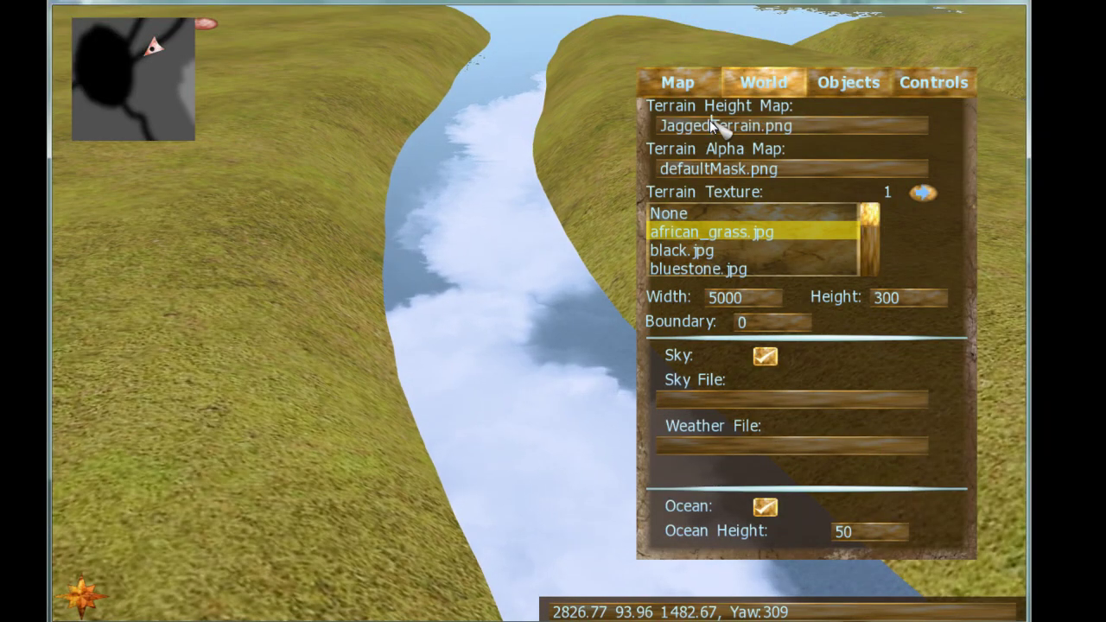
{"action": "key", "text": "Return"}
Fly along the river channel to examine the steep banks and cliff edges of the jagged terrain up close.
{"action": "key", "text": "w"}
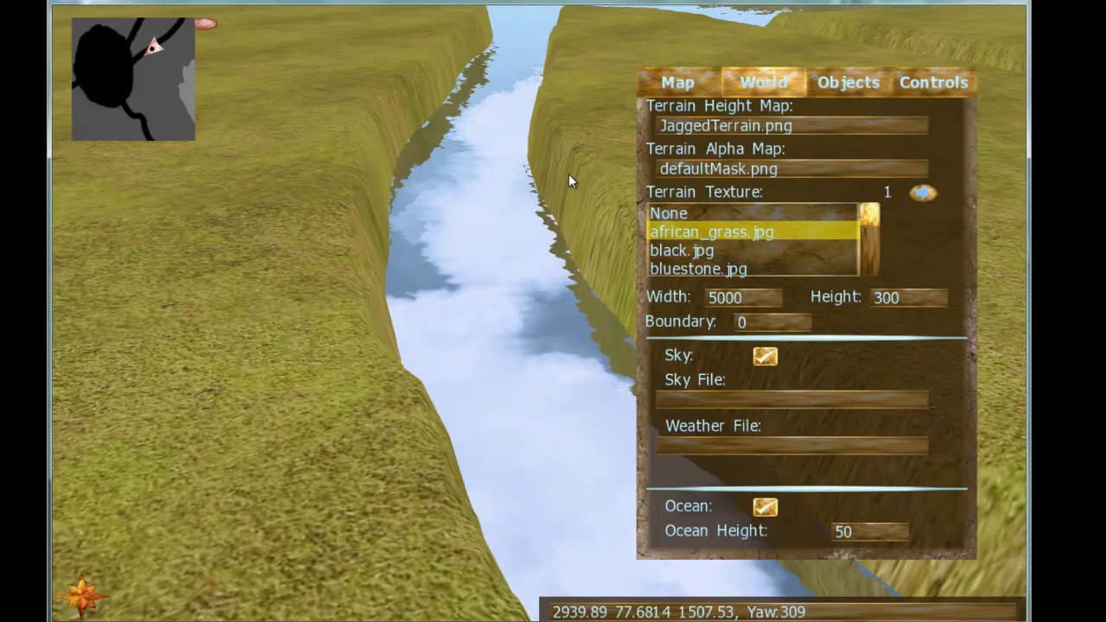
{"action": "key", "text": "s"}
{"action": "key", "text": "w"}
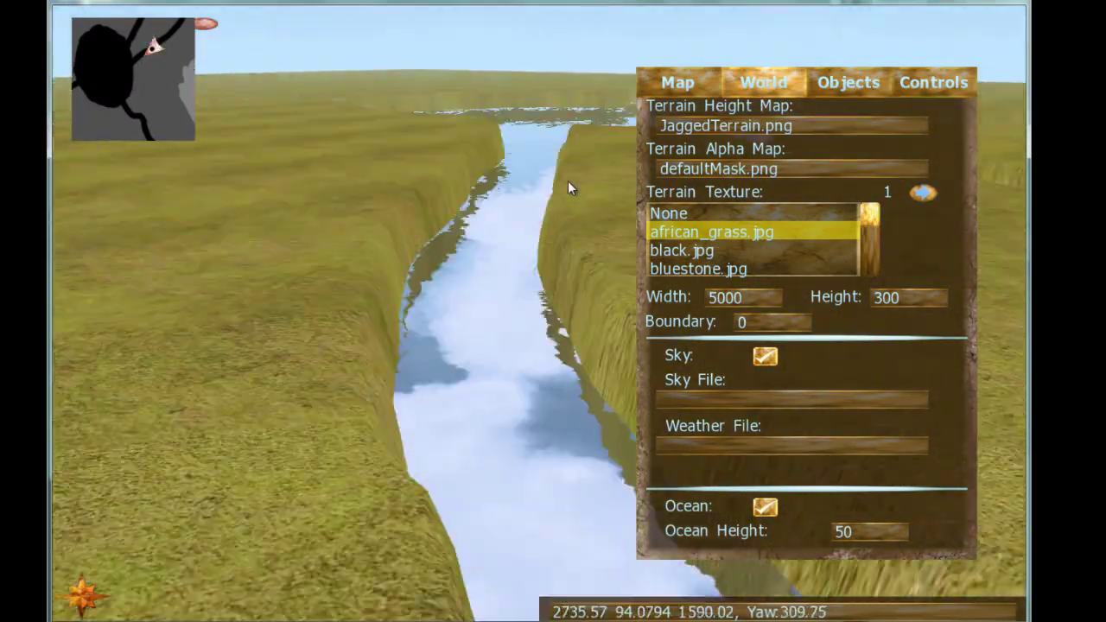
{"action": "key", "text": "s"}
{"action": "key", "text": "w"}
{"action": "key", "text": "s"}
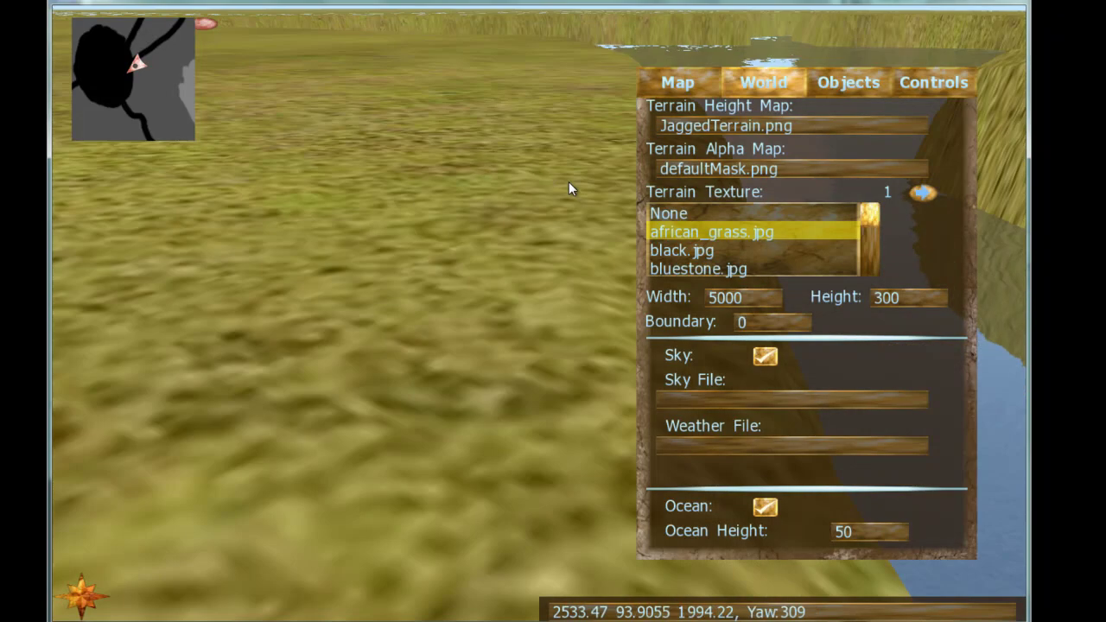
{"action": "left_click_drag", "start_coordinate": [489, 186], "coordinate": [490, 187]}
{"action": "key", "text": "w"}
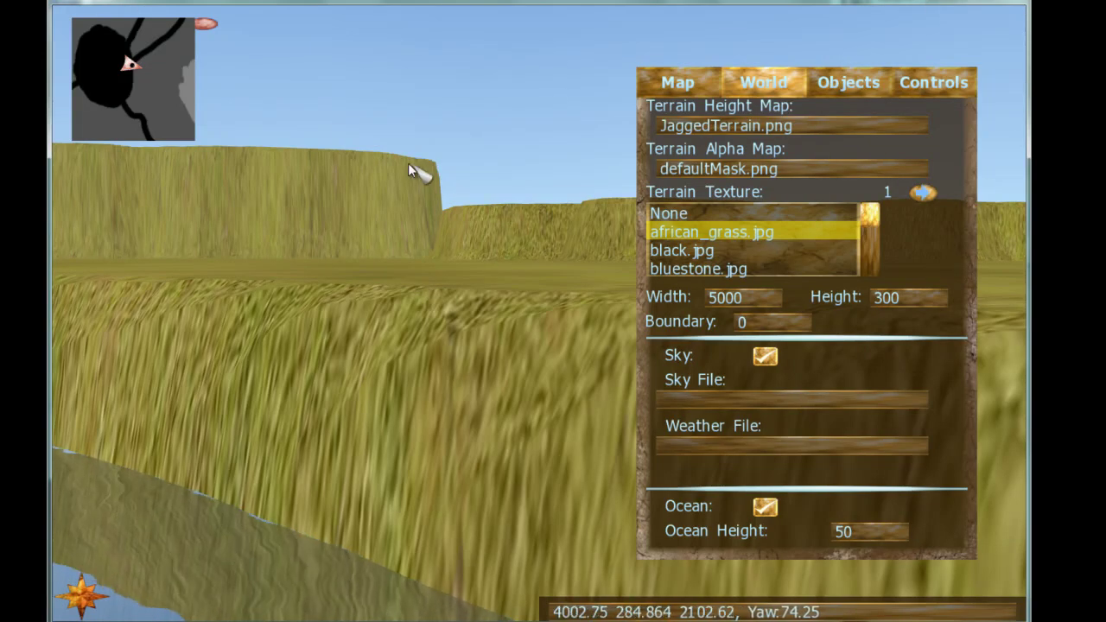
Fly high over the terrain to examine the overall layout of the lake, the connecting rivers and the surrounding grassland.
{"action": "left_click_drag", "start_coordinate": [322, 156], "coordinate": [566, 283]}
{"action": "key", "text": "s"}
{"action": "key", "text": "w"}
{"action": "key", "text": "s"}
{"action": "key", "text": "w"}
{"action": "key", "text": "s"}
{"action": "key", "text": "w"}
{"action": "key", "text": "s"}
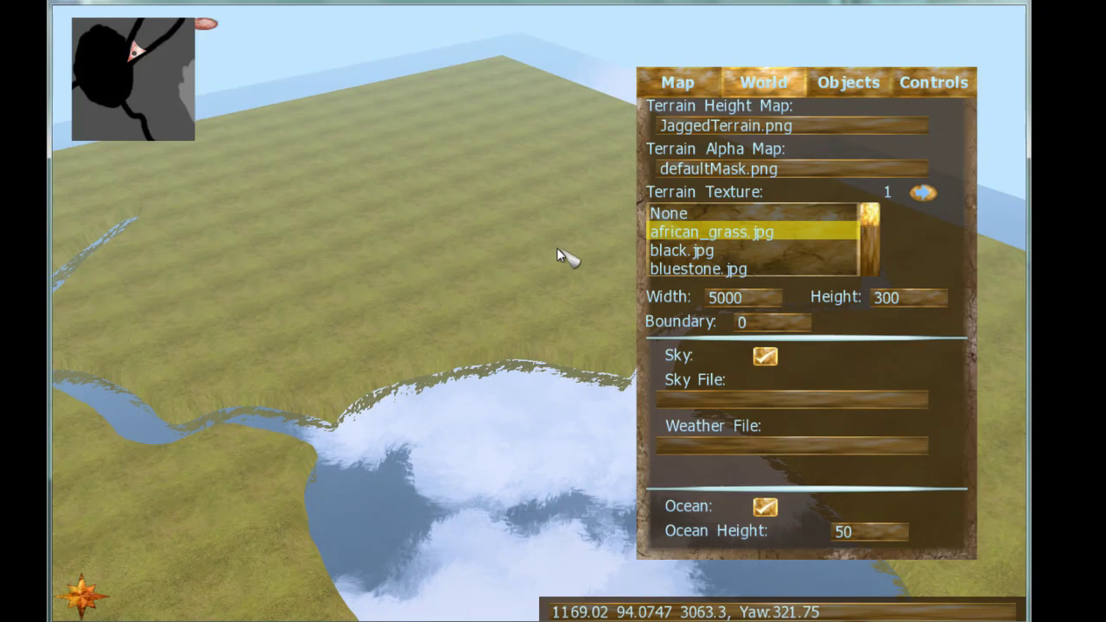
{"action": "right_click", "coordinate": [556, 248]}
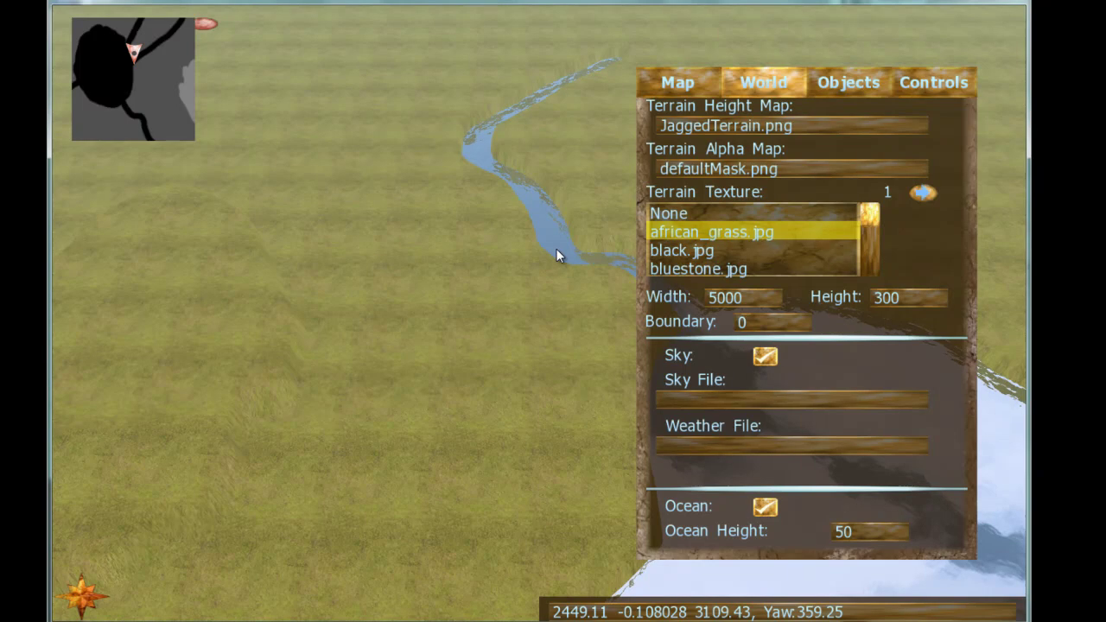